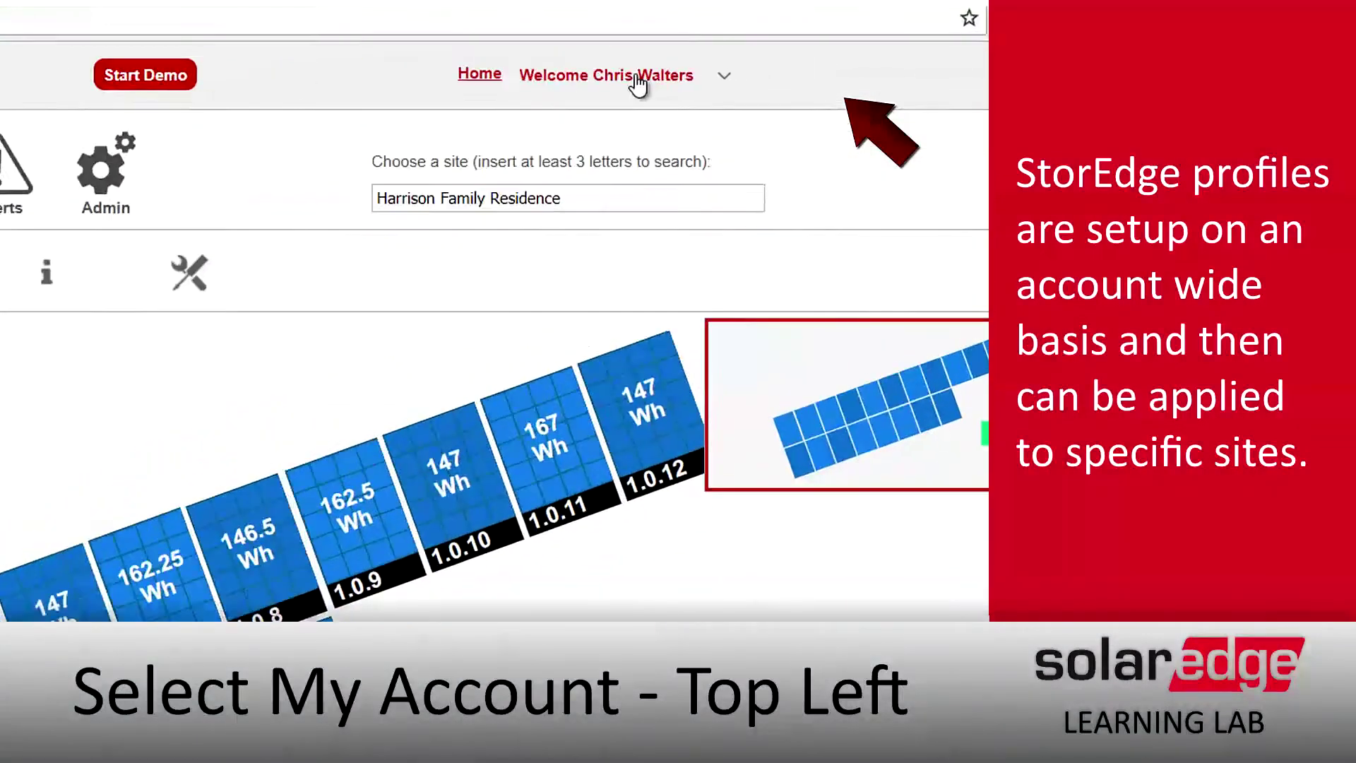
Open My account from the Welcome user menu to reach the Company Details page
left_click(617, 78)
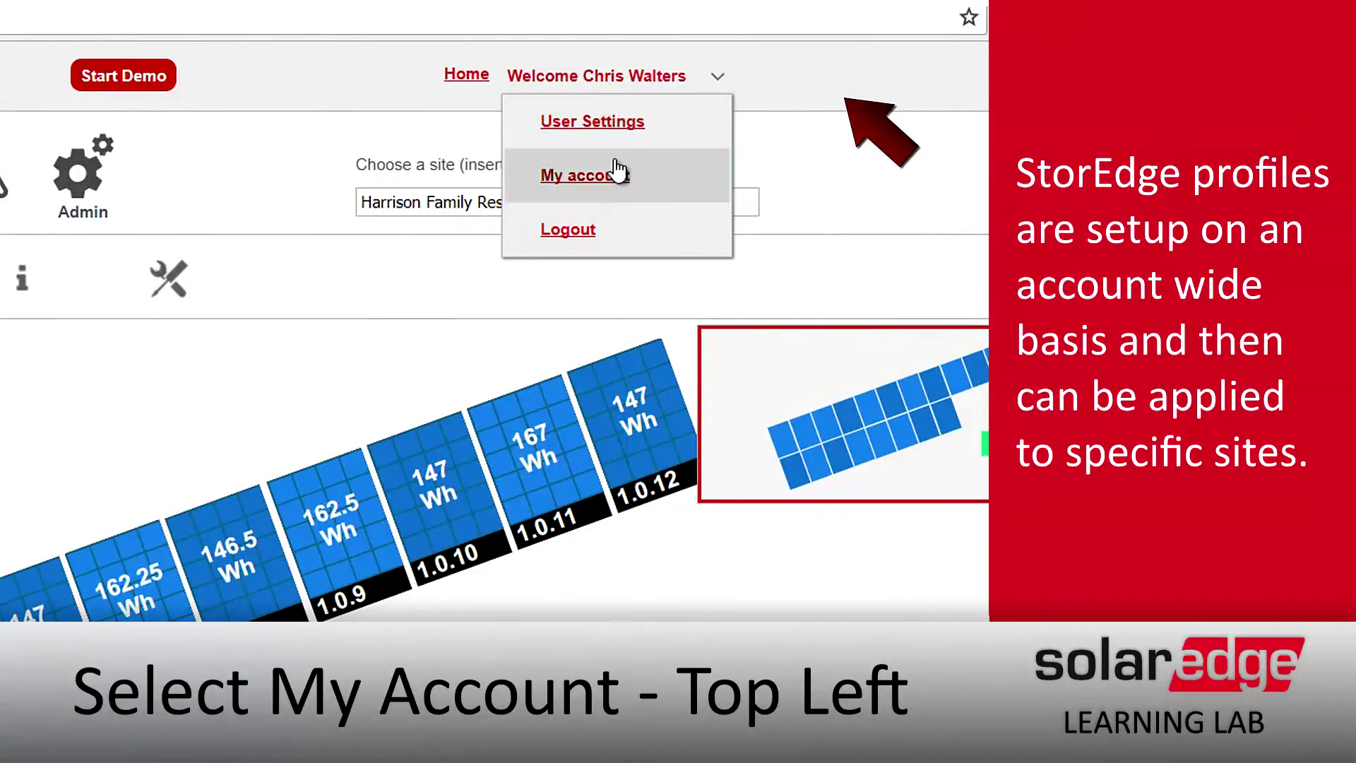
left_click(592, 185)
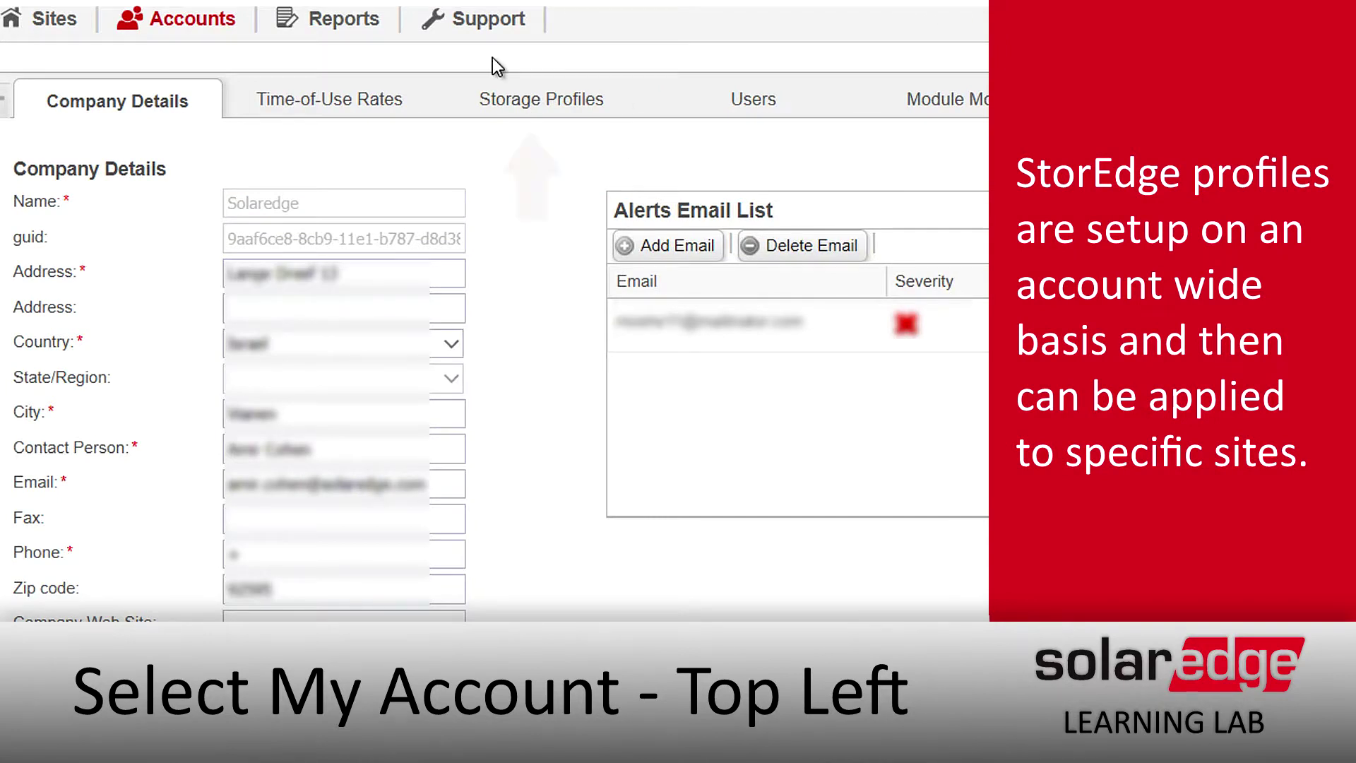
Add a new storage profile under Storage Profiles with Country set to United States
left_click(553, 106)
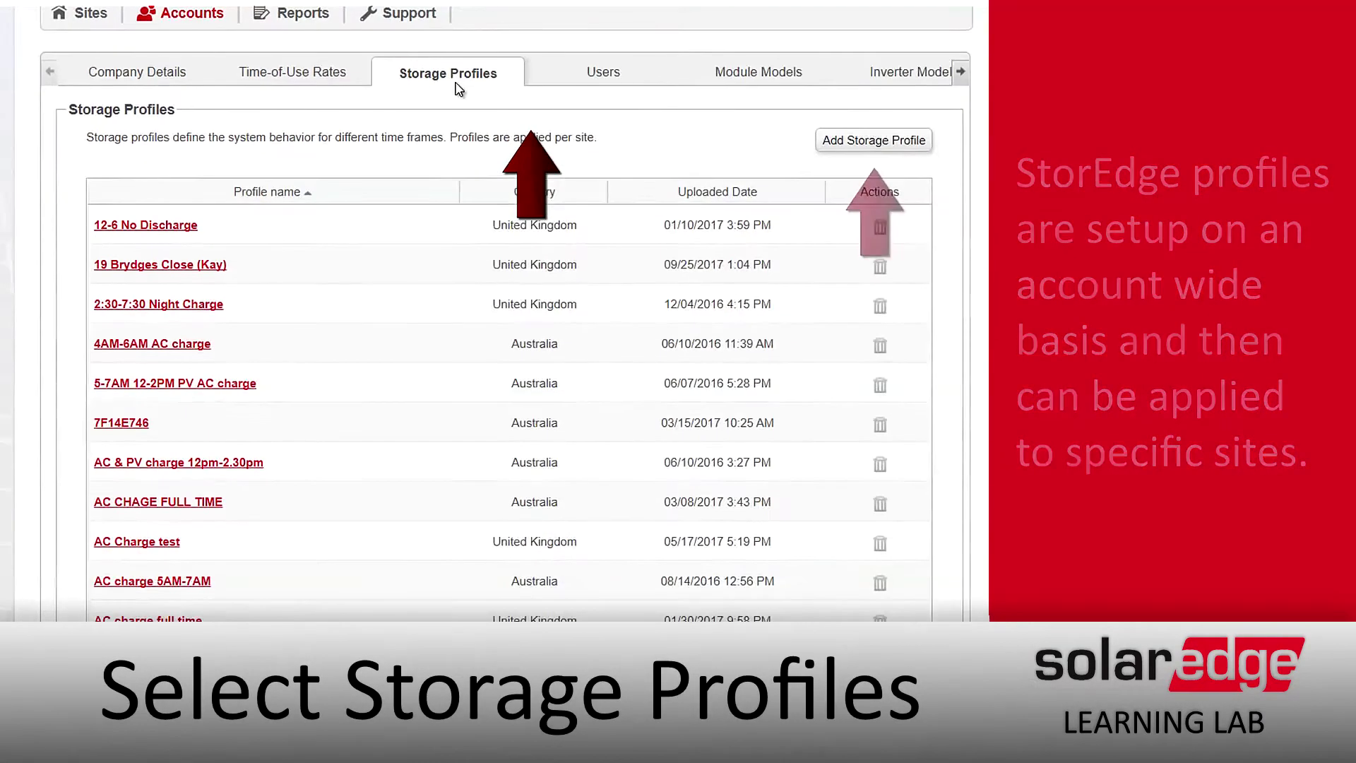
left_click(876, 143)
left_click(424, 193)
left_click(433, 195)
scroll(348, 387, "down", 20)
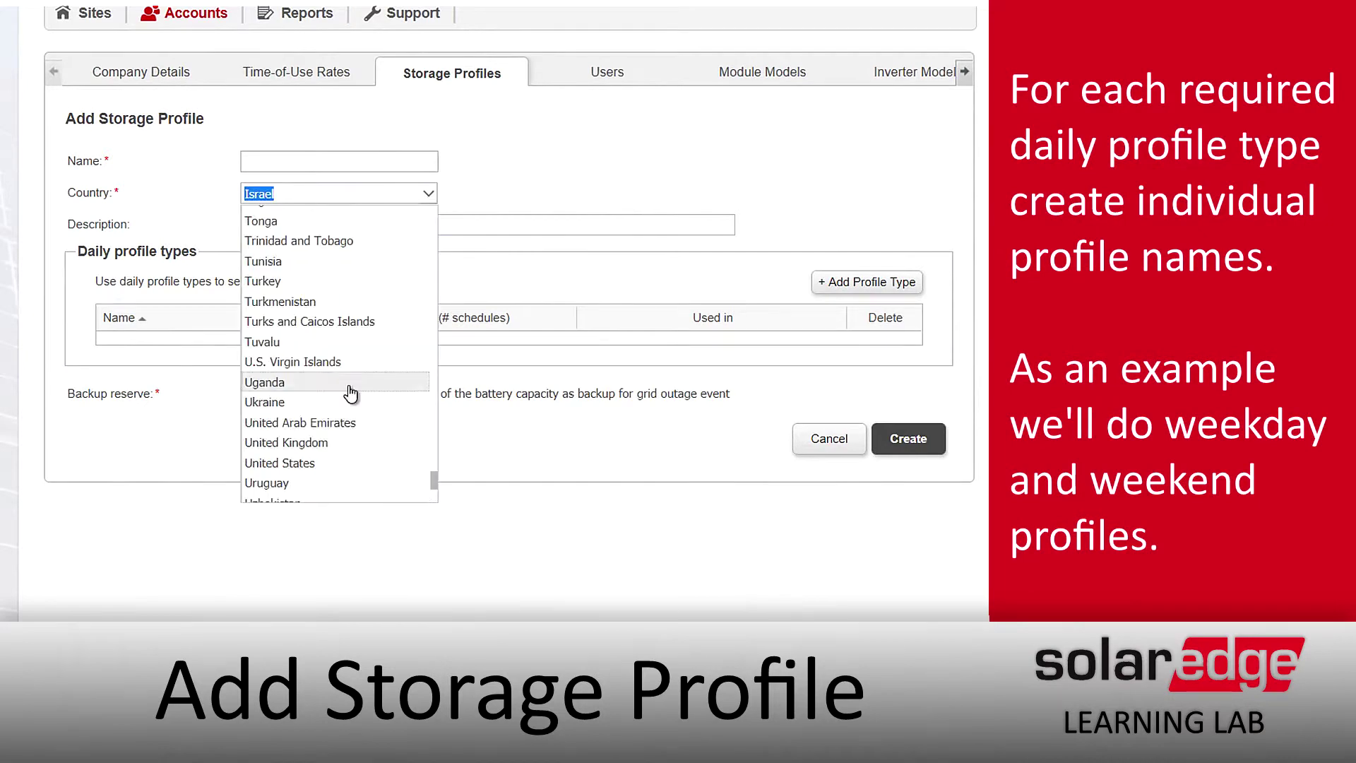
left_click(338, 464)
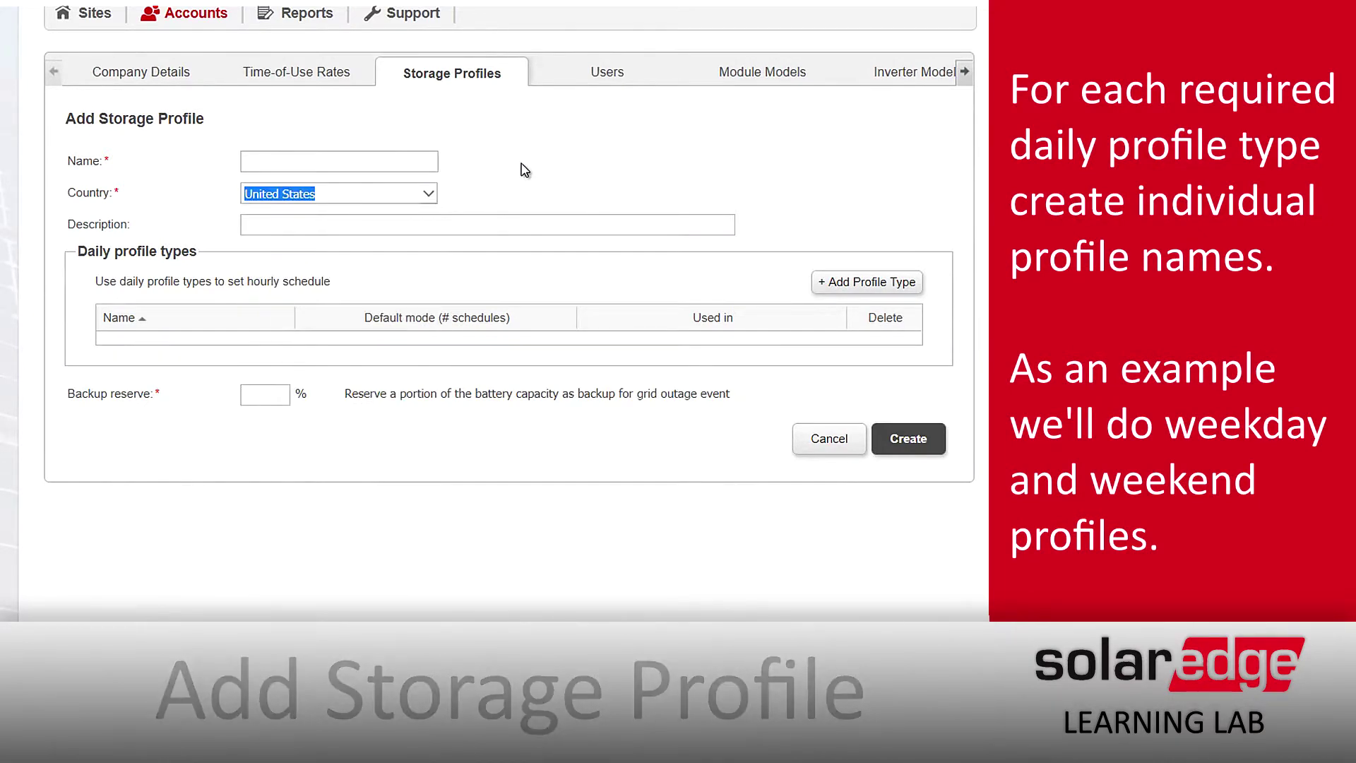
left_click(400, 158)
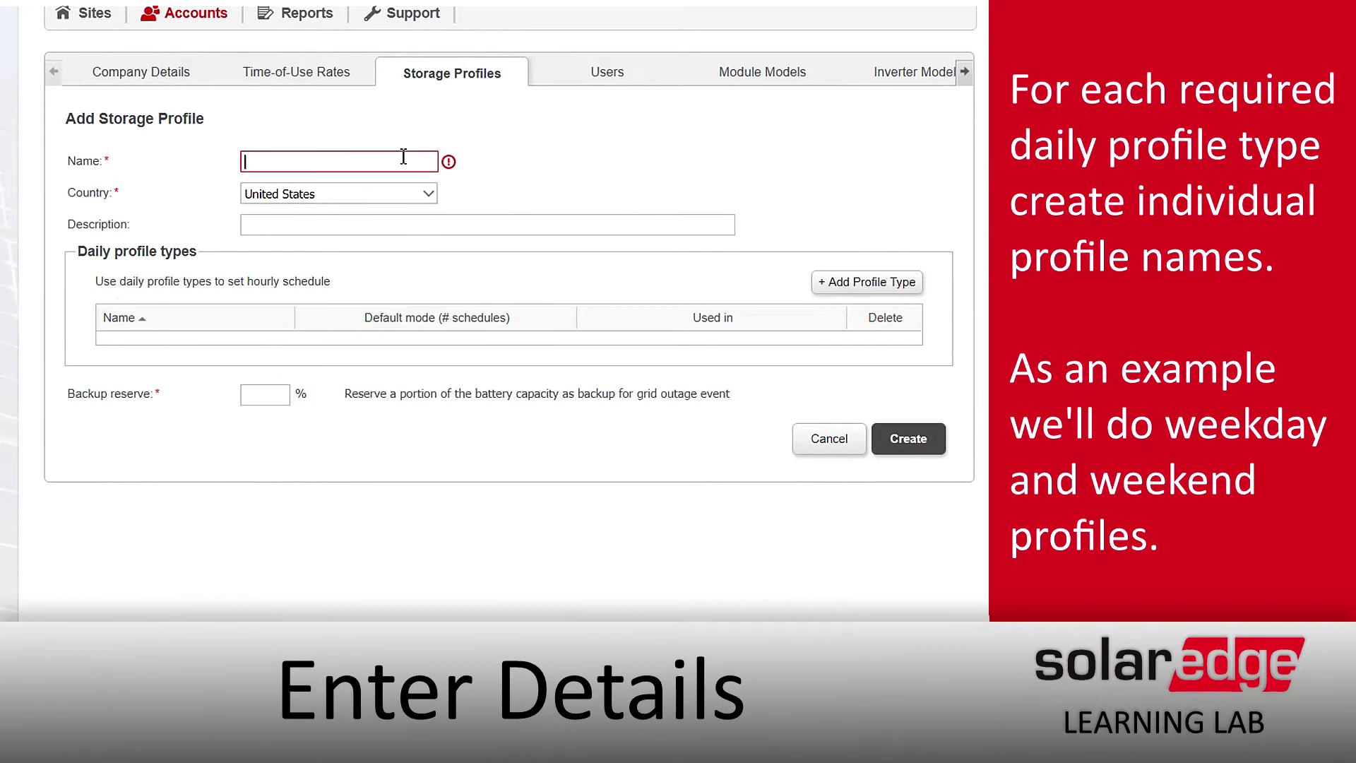
Enter Name 'Maximize Discharge 3-8' and Description 'Maximize battery discharge during peaks'
type("Maximize Discharge 3-8")
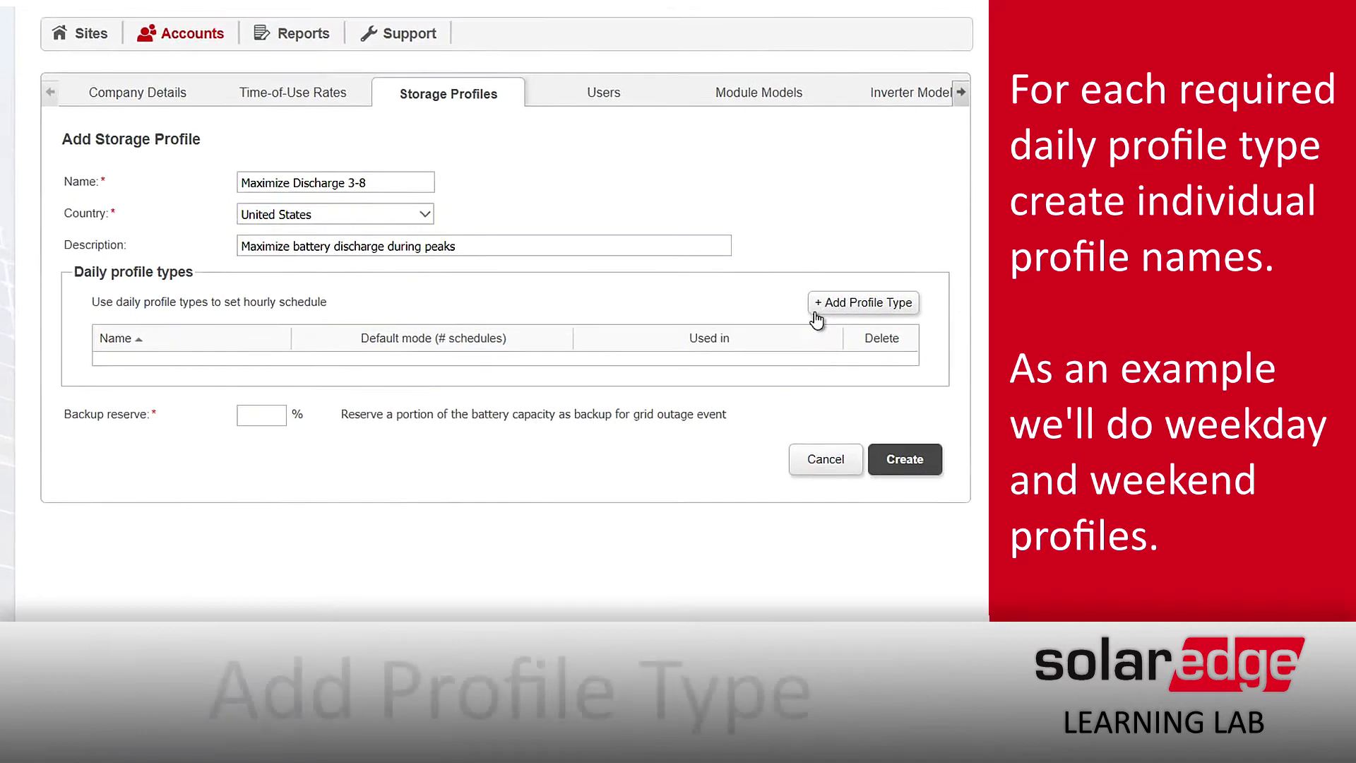
Add daily profile type 'Weekday Max Discharge 3-8' with default mode Maximize self-consumption
left_click(822, 282)
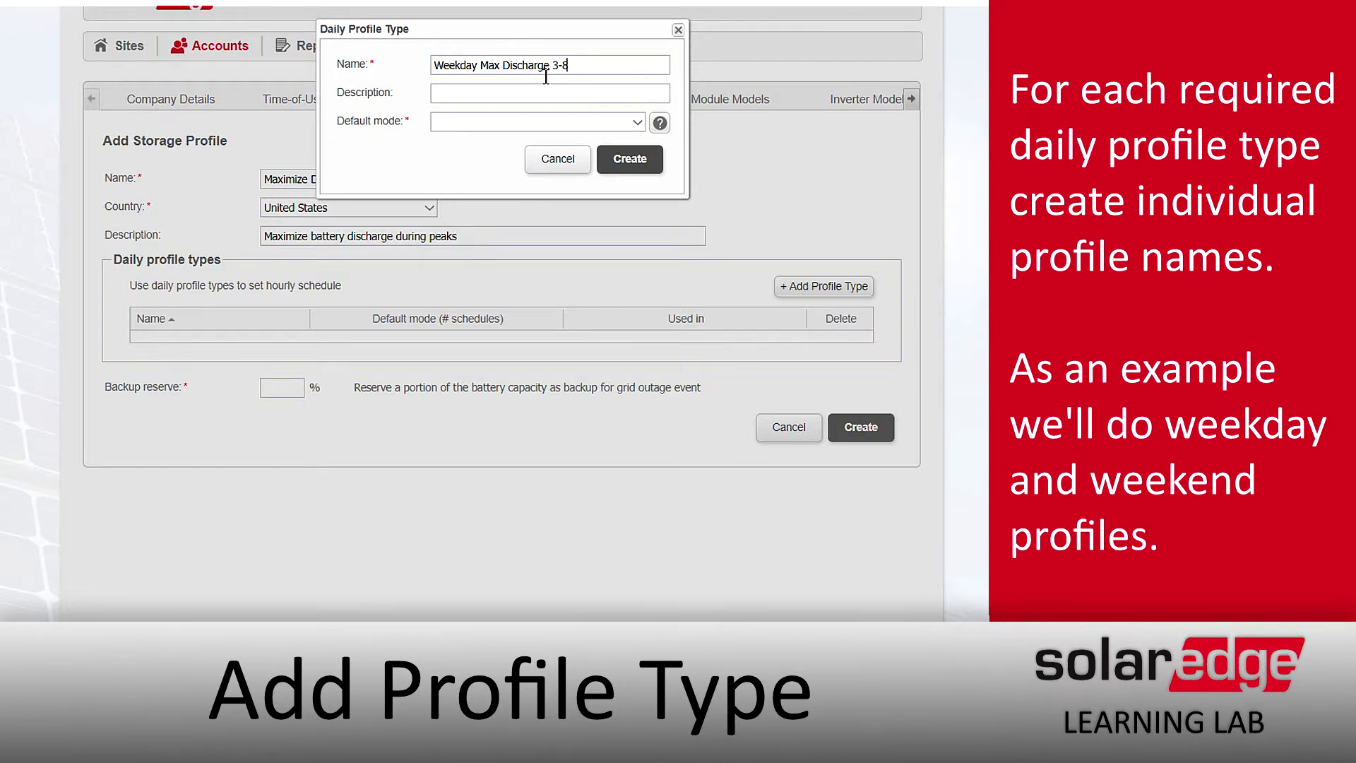
left_click(487, 124)
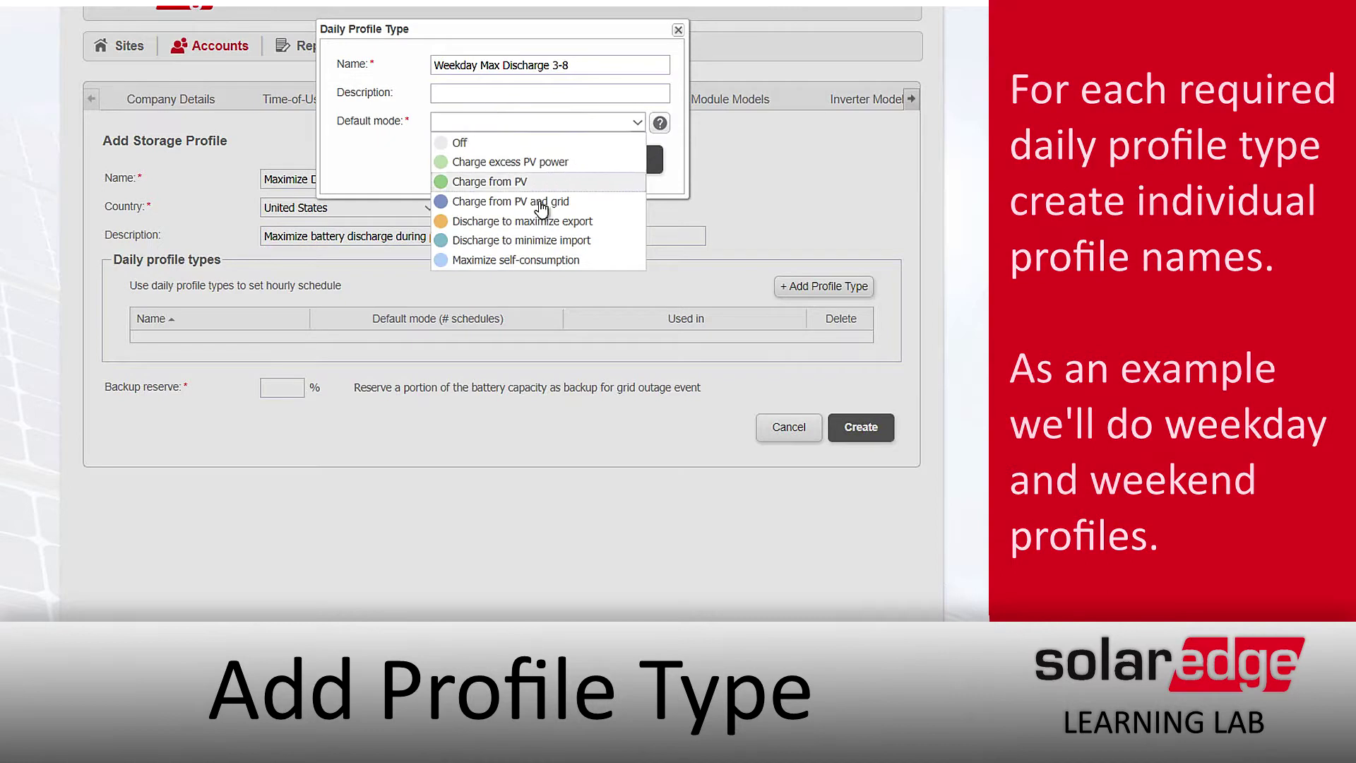
left_click(526, 259)
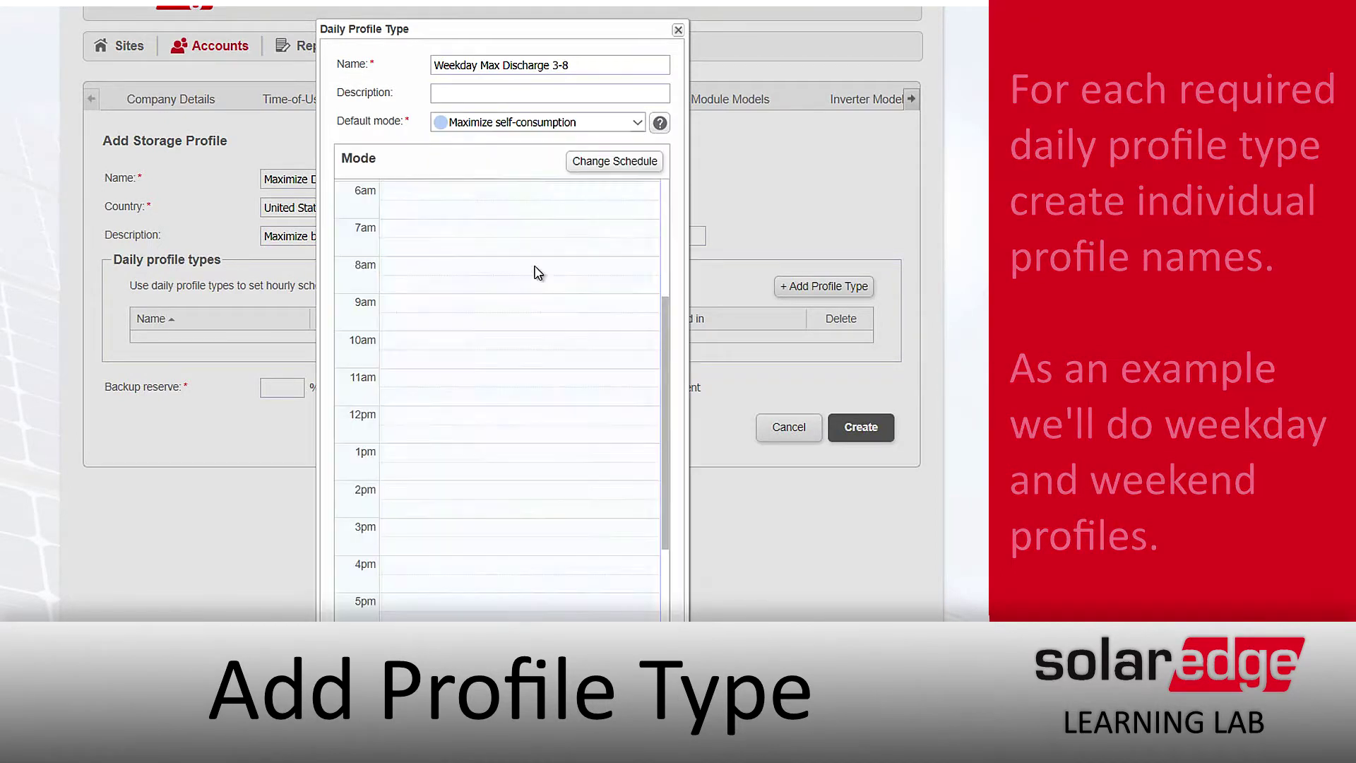
Add a schedule change with mode Discharge to minimize import starting at 3:00 PM
left_click(640, 167)
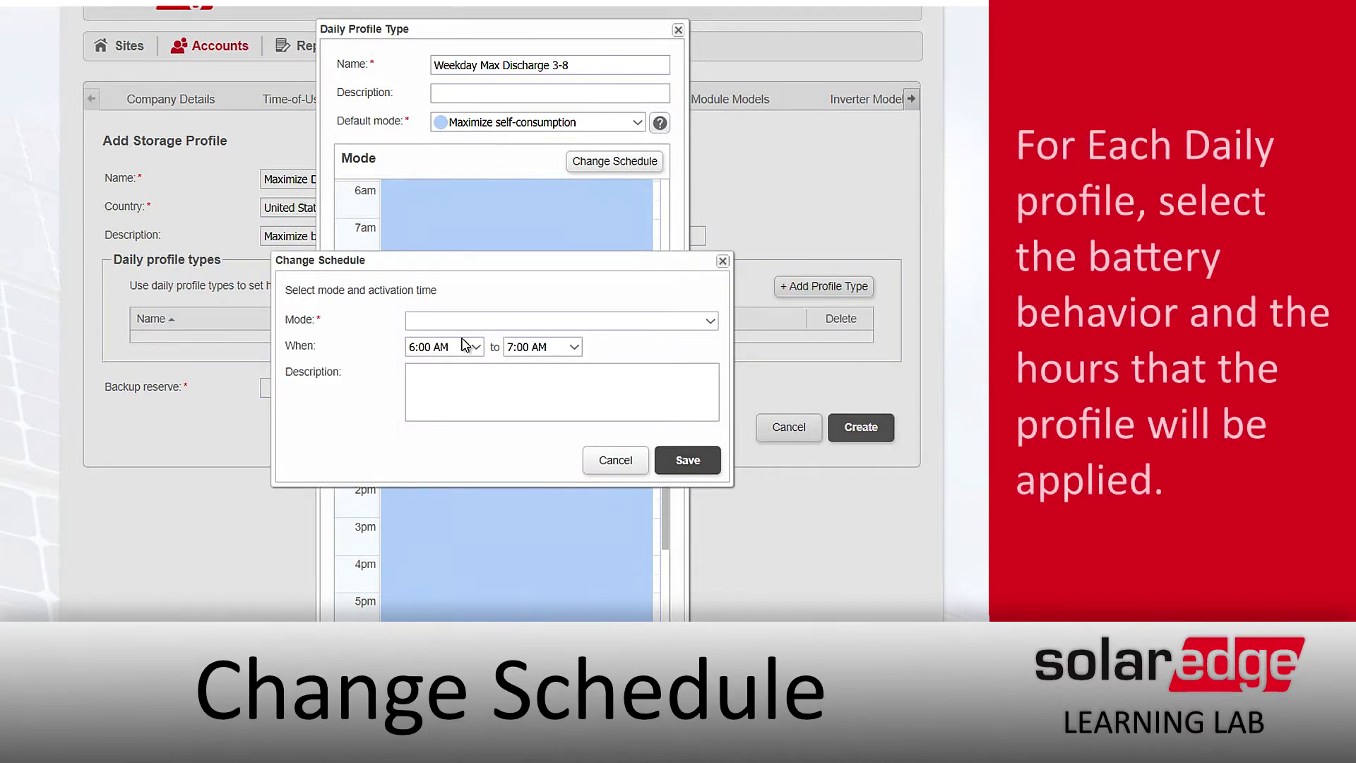
left_click(483, 327)
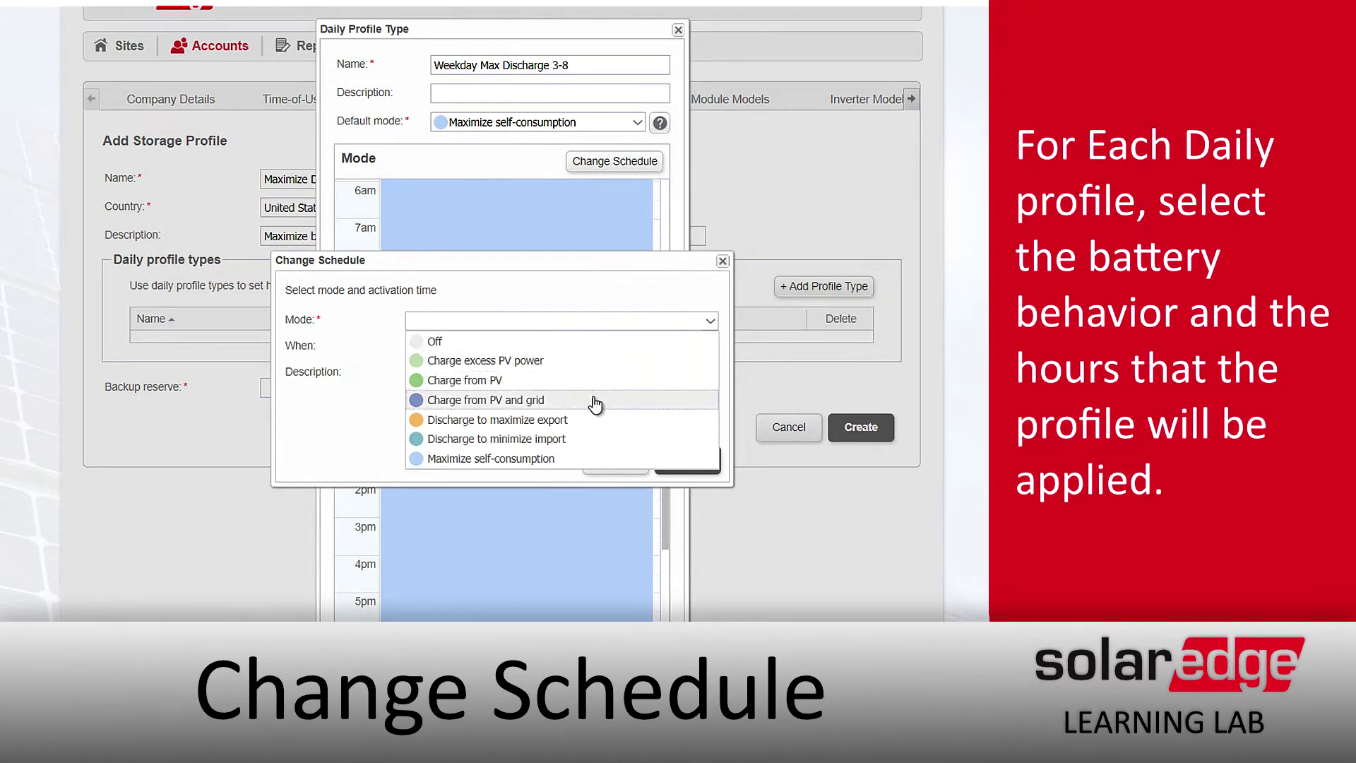
left_click(538, 441)
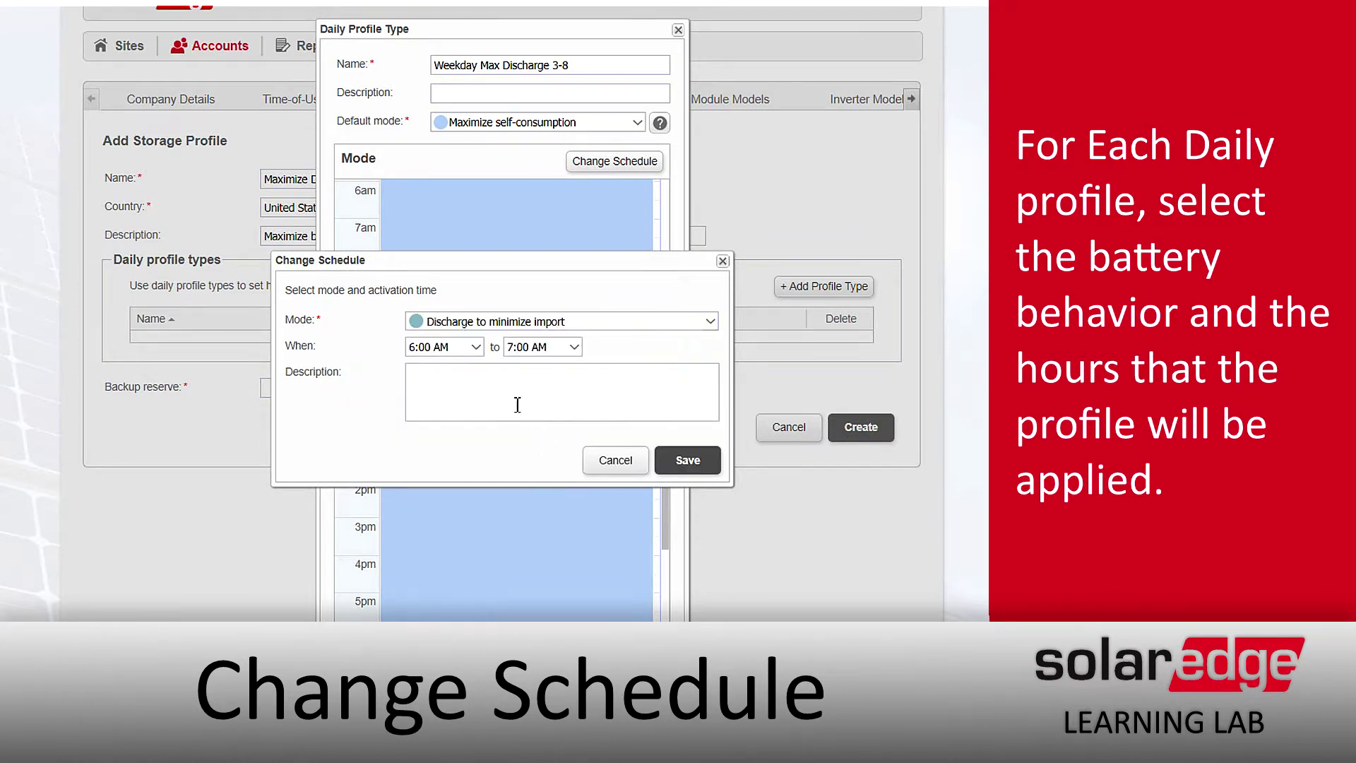
left_click(475, 347)
left_click(475, 347)
left_click(475, 347)
scroll(462, 403, "down", 10)
scroll(452, 437, "down", 12)
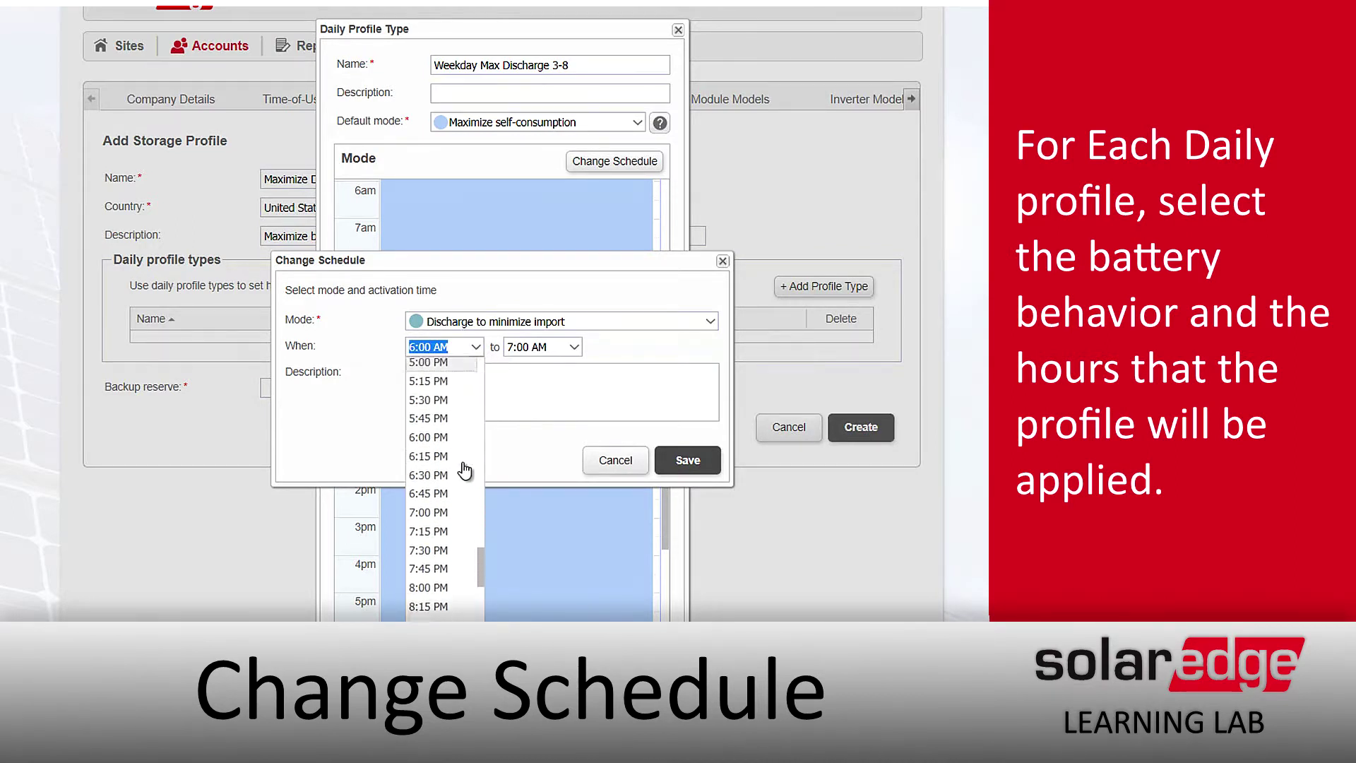
scroll(446, 464, "up", 7)
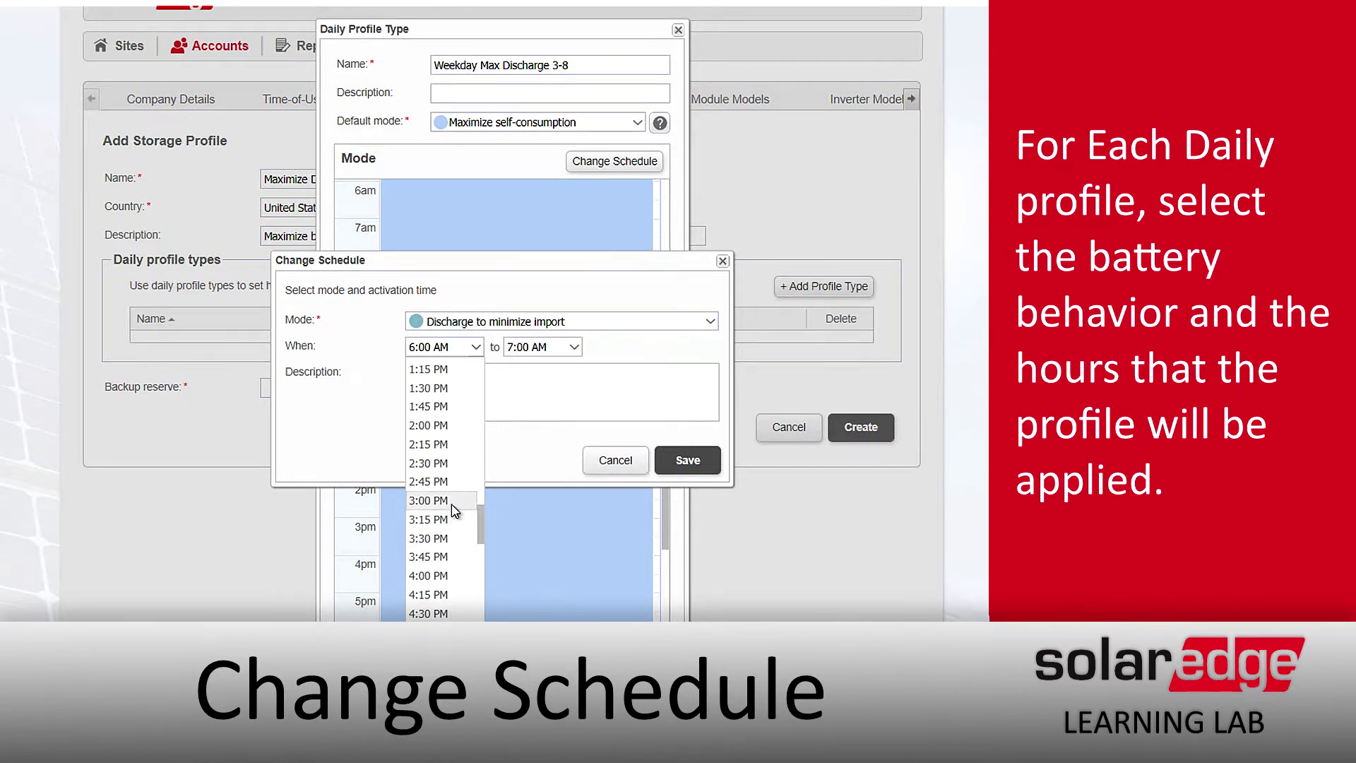
left_click(452, 500)
Set the block's end time to 8:00 PM and save it
left_click(572, 349)
scroll(557, 410, "down", 6)
scroll(558, 500, "down", 7)
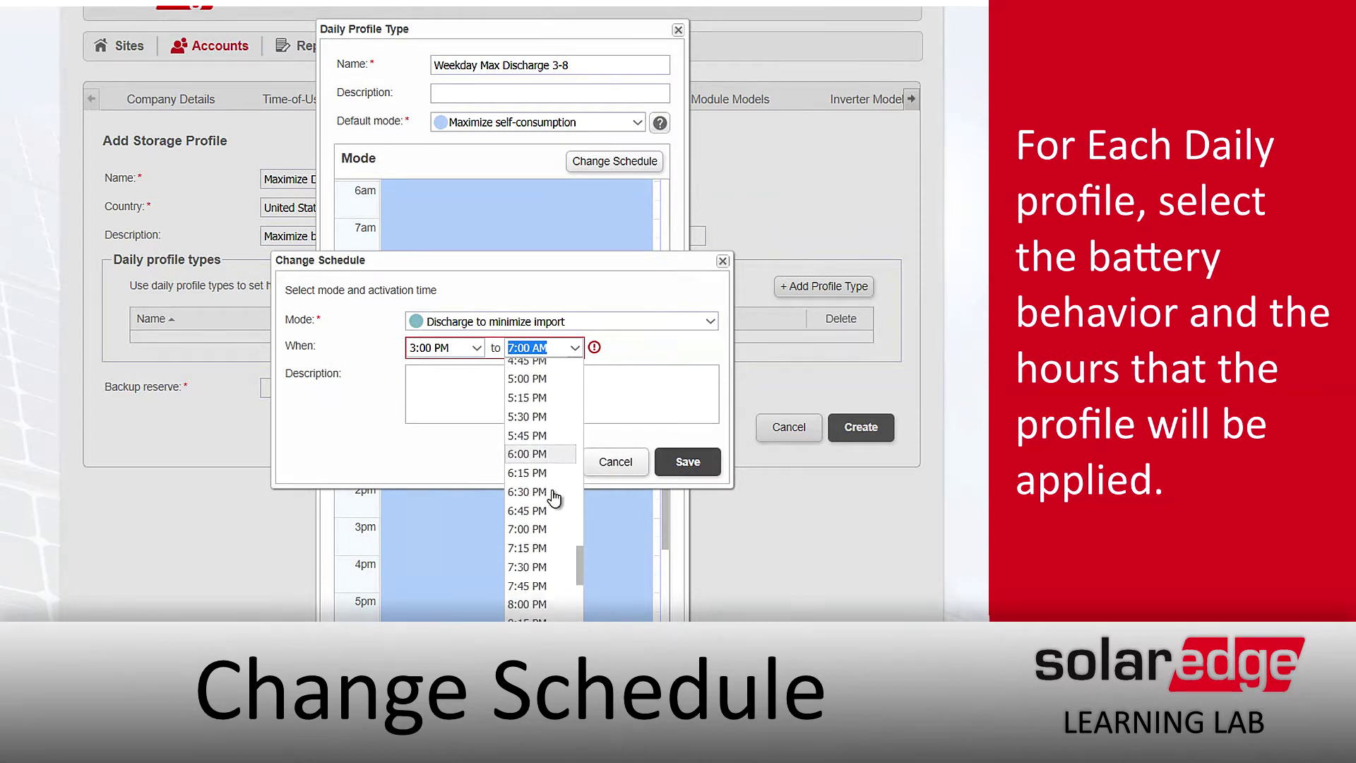
left_click(529, 603)
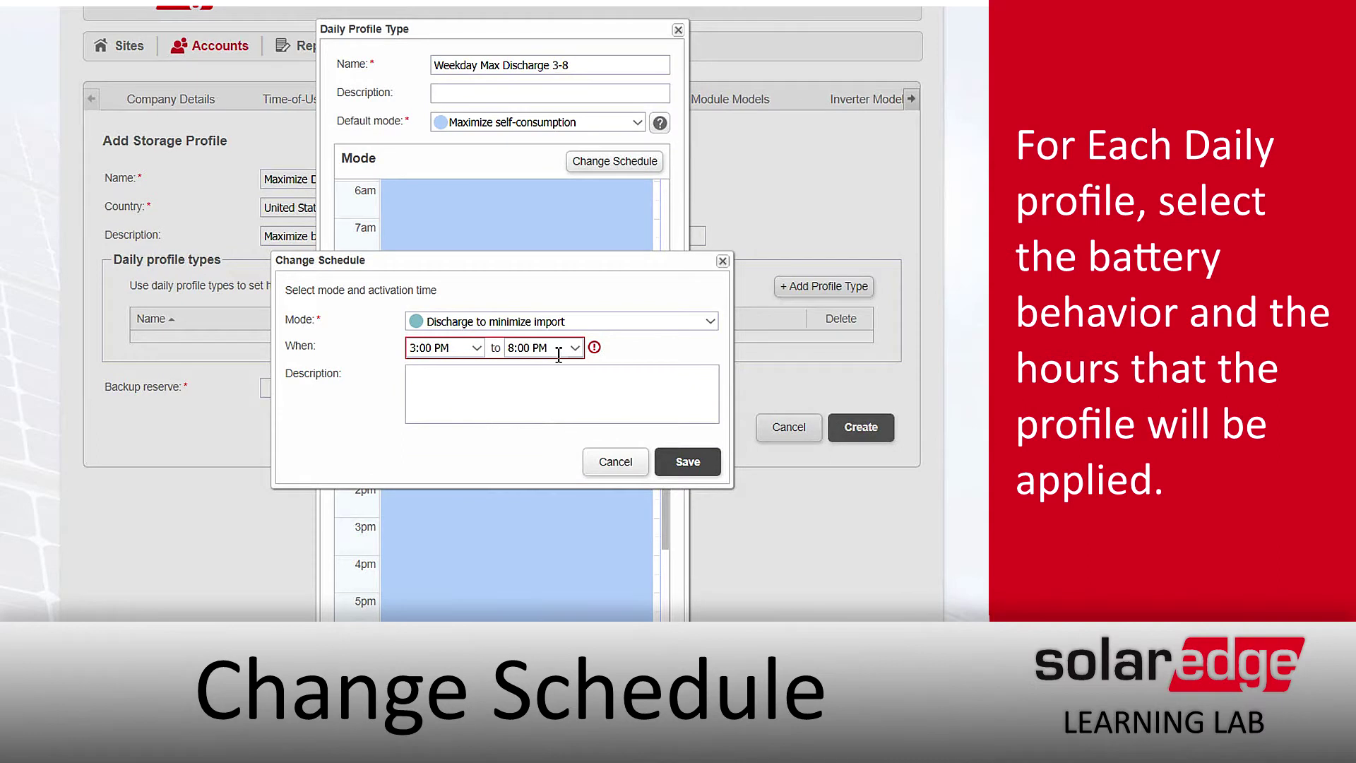
left_click(534, 386)
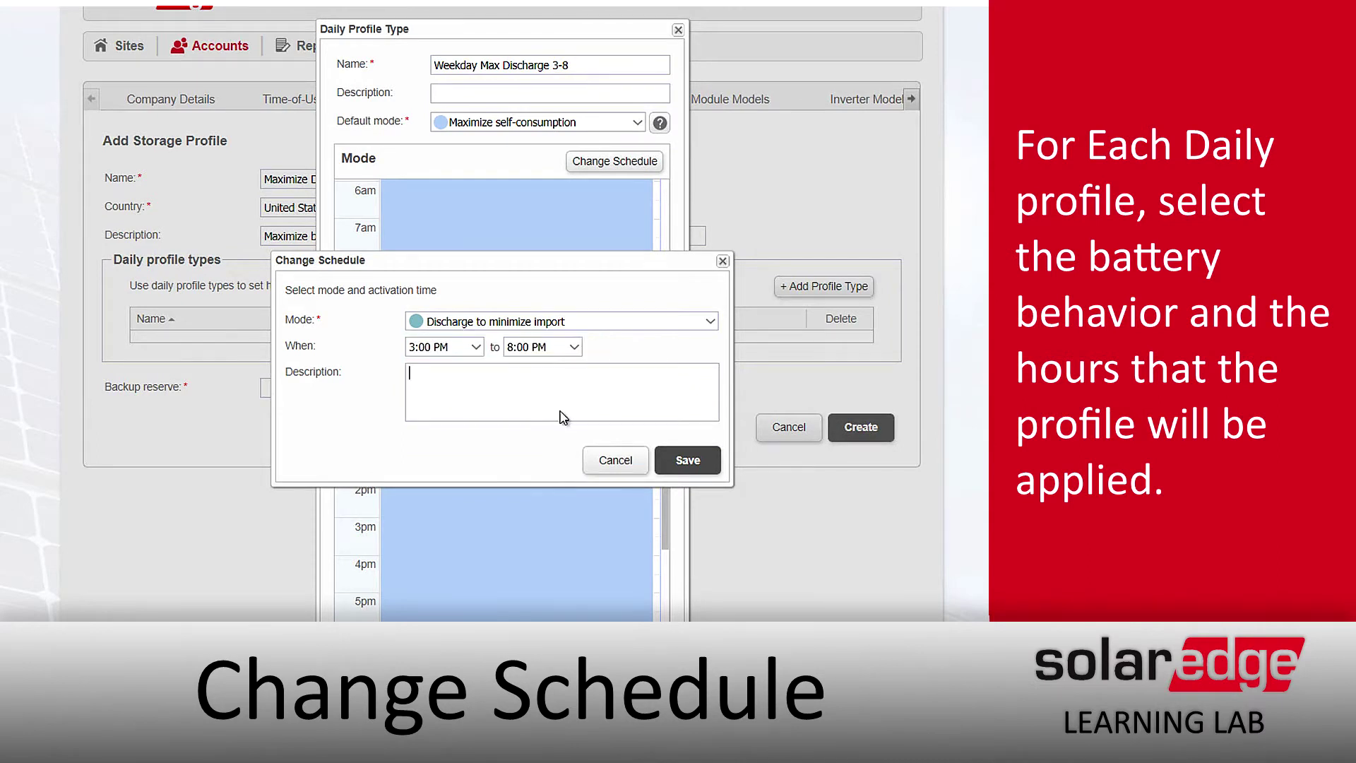
left_click(681, 468)
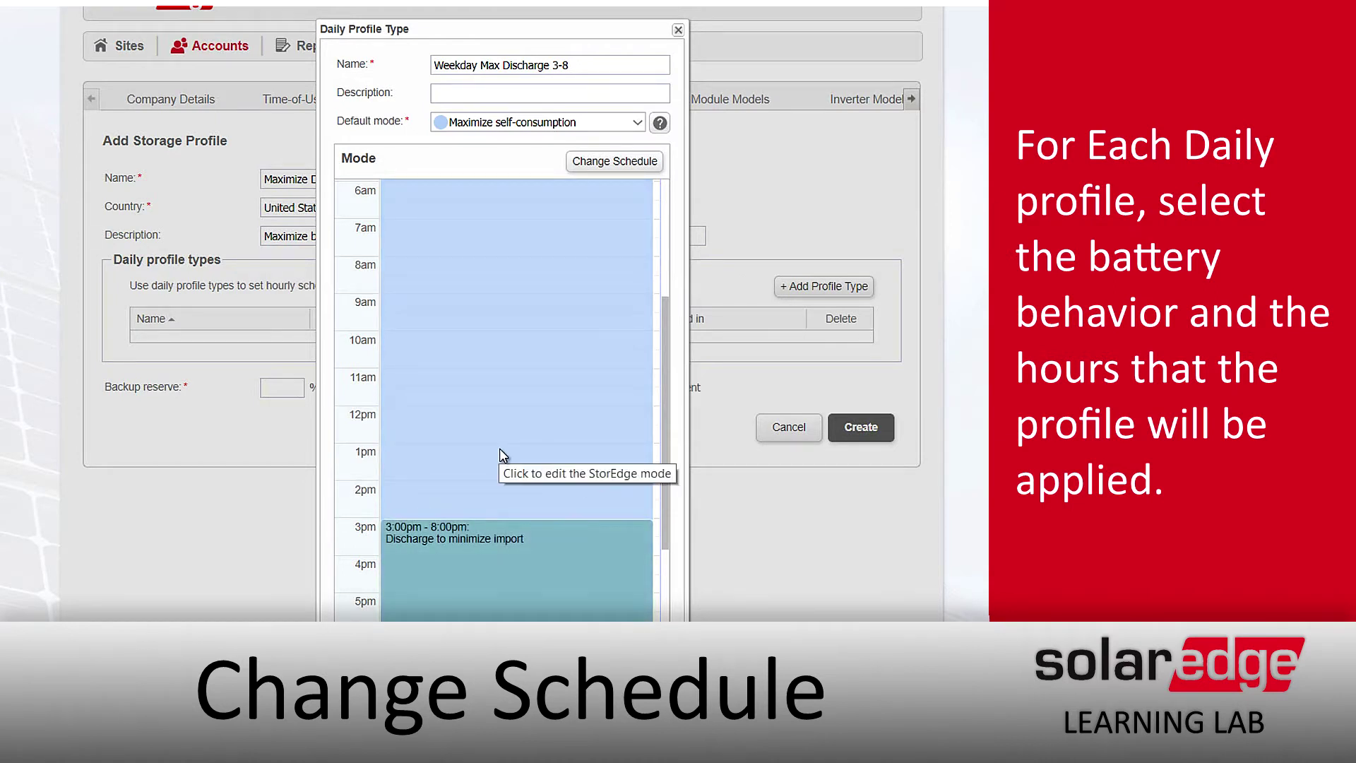
Scroll through the weekday profile calendar to review the 3:00–8:00 PM discharge block
scroll(498, 448, "down", 3)
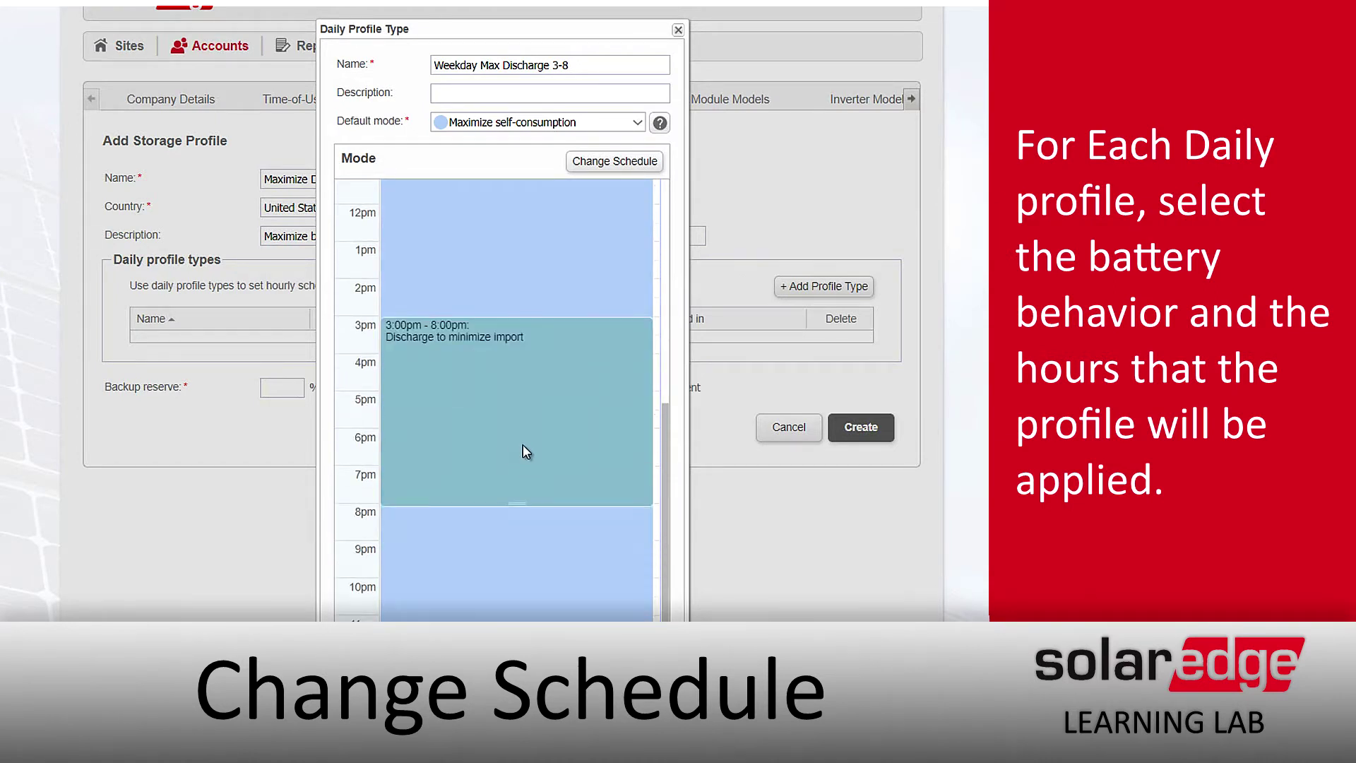
scroll(520, 446, "up", 7)
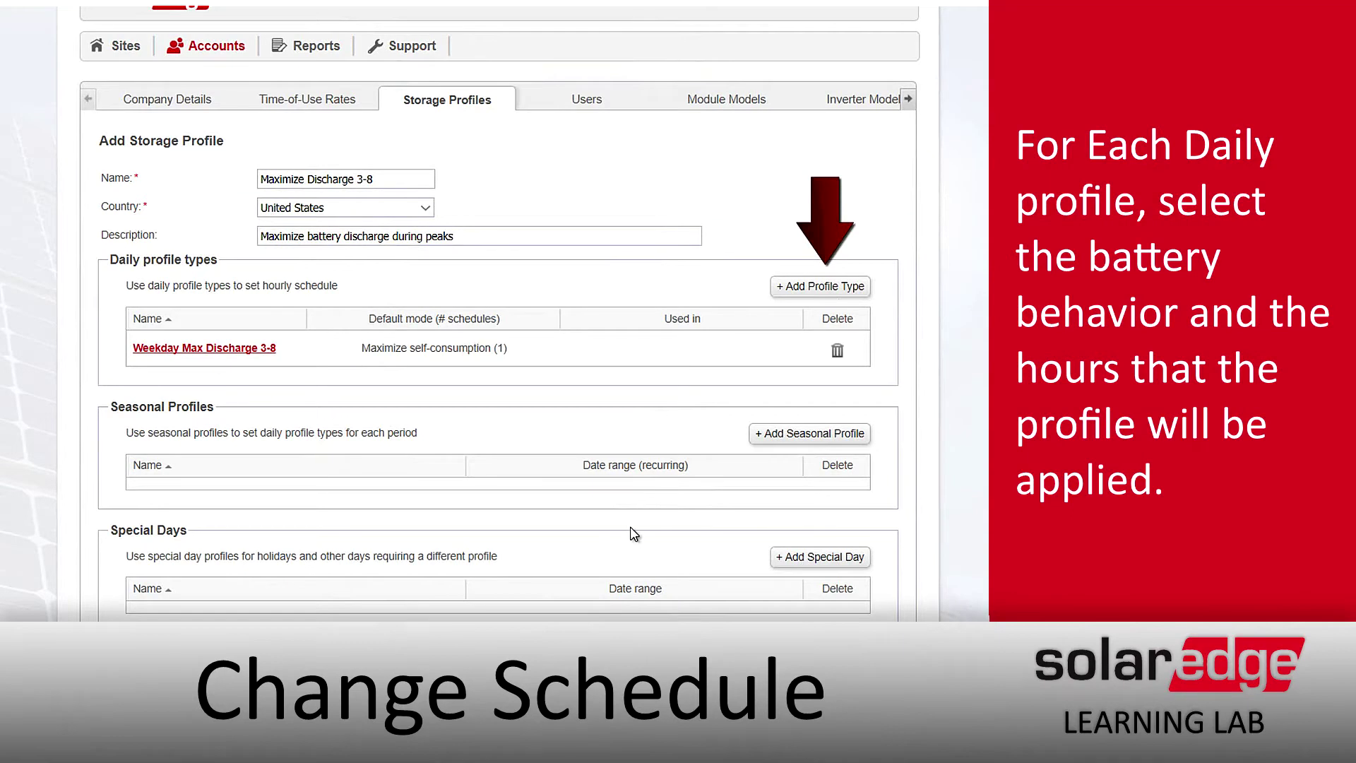
Create daily profile type 'Weekend Charge from PV', same description, default mode Charge excess PV power
left_click(814, 289)
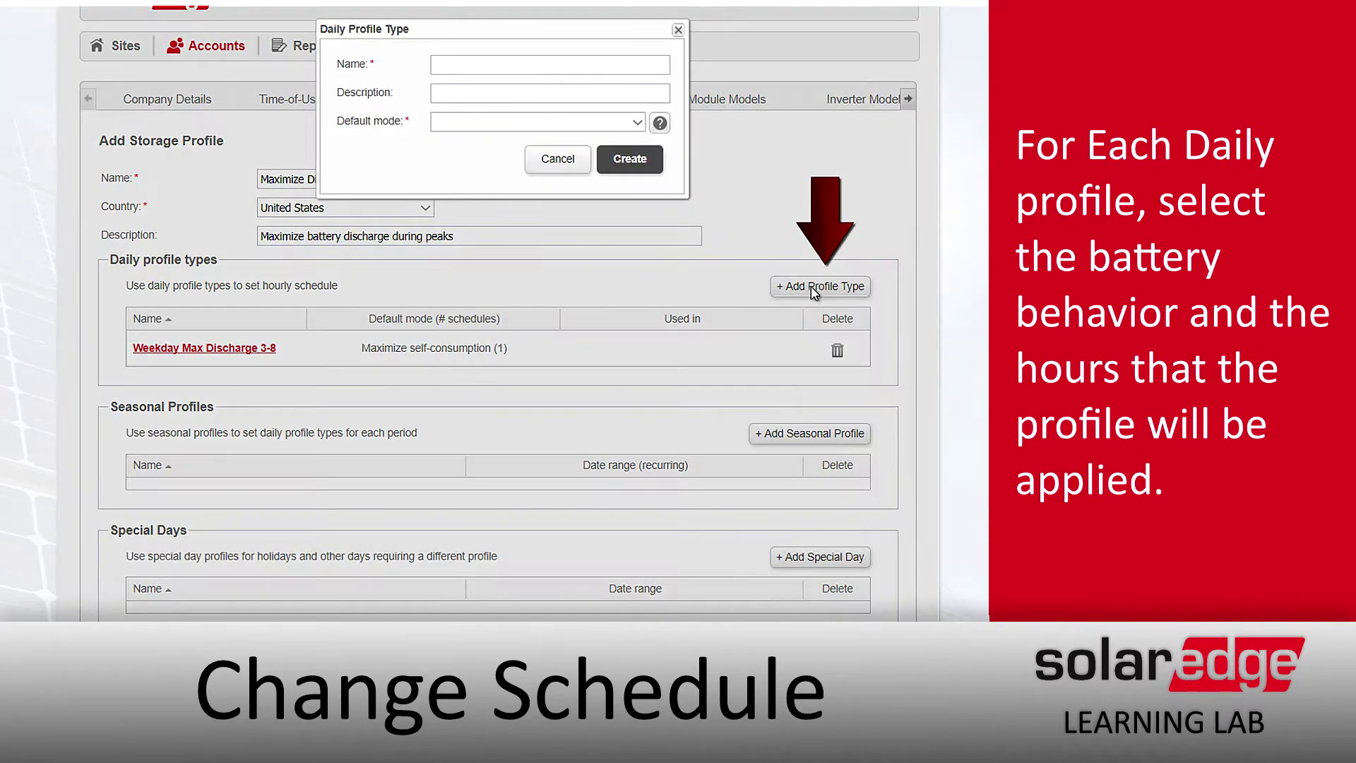
left_click(490, 67)
type("Weekend")
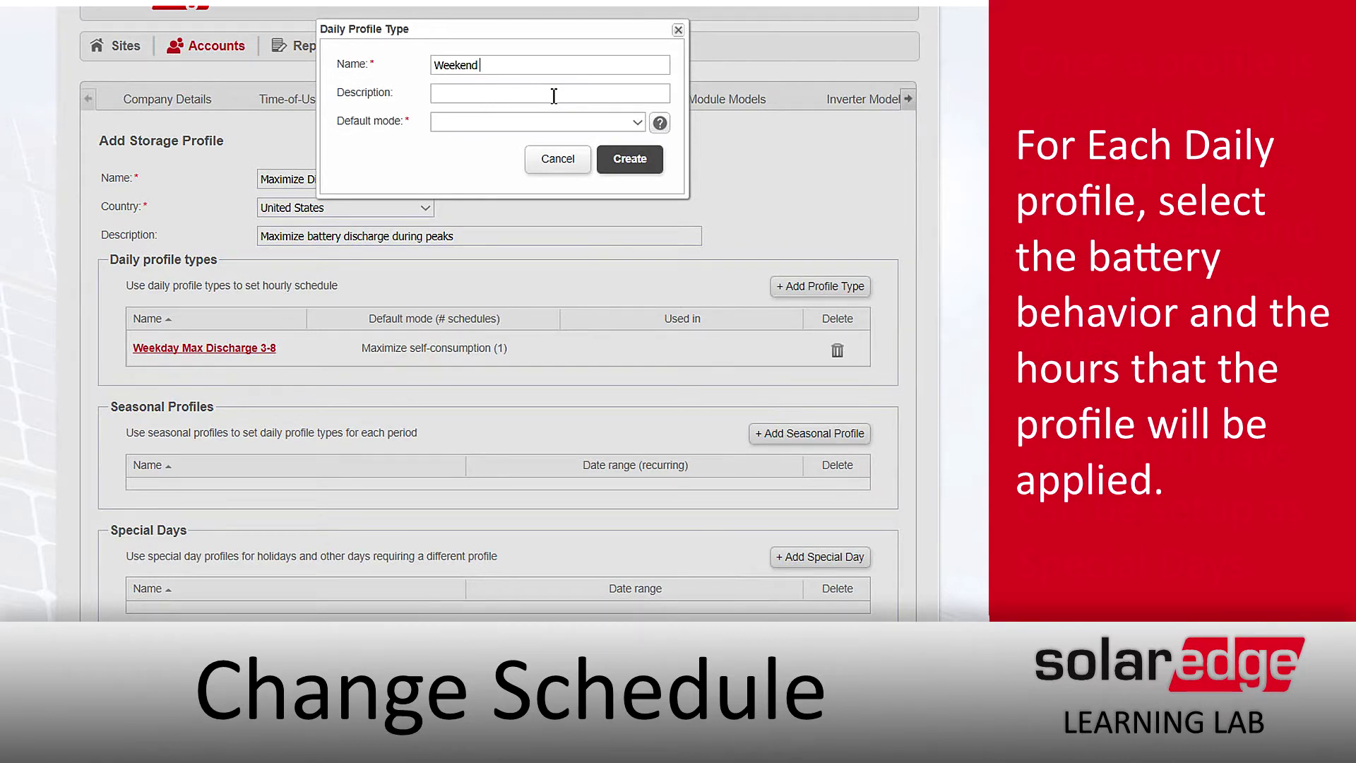
type(" Charge from PV")
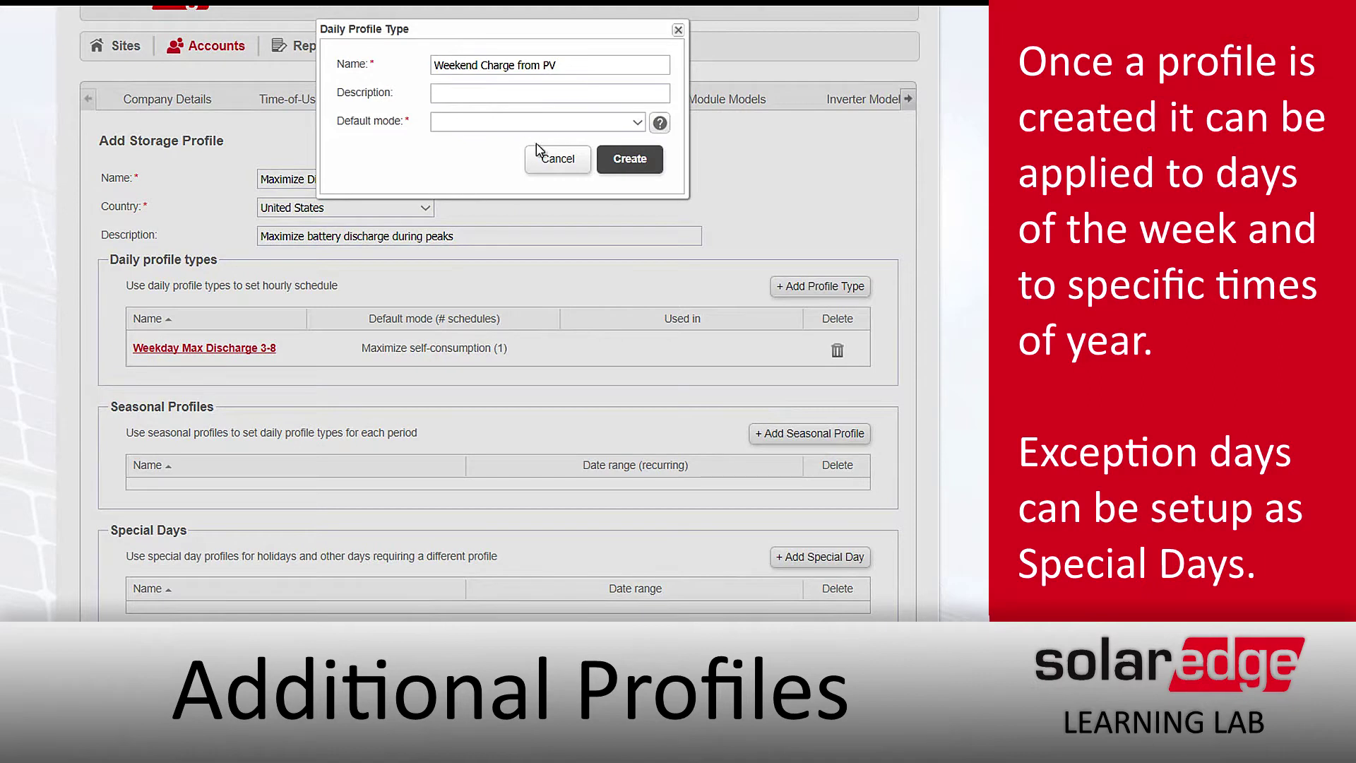
left_click_drag(569, 65, 423, 89)
key("ctrl+c")
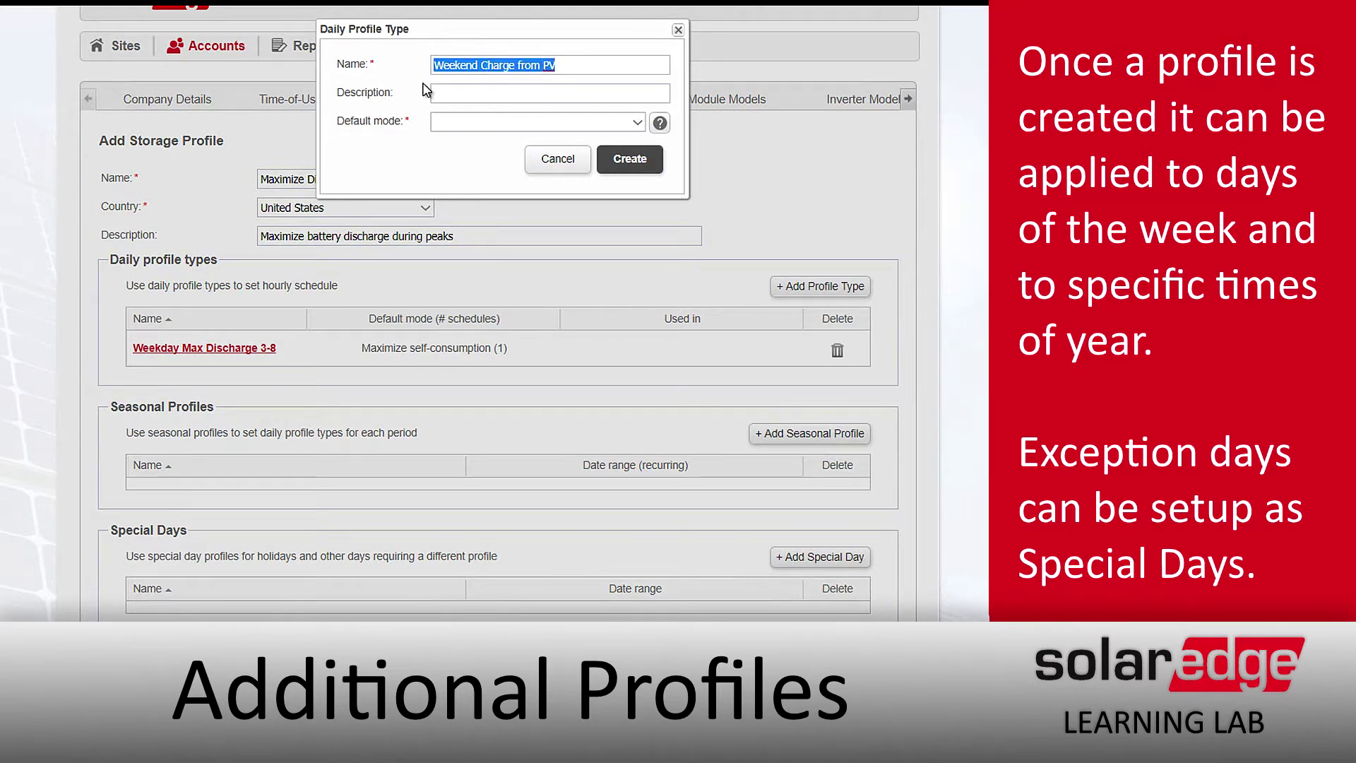
left_click(455, 94)
key("ctrl+v")
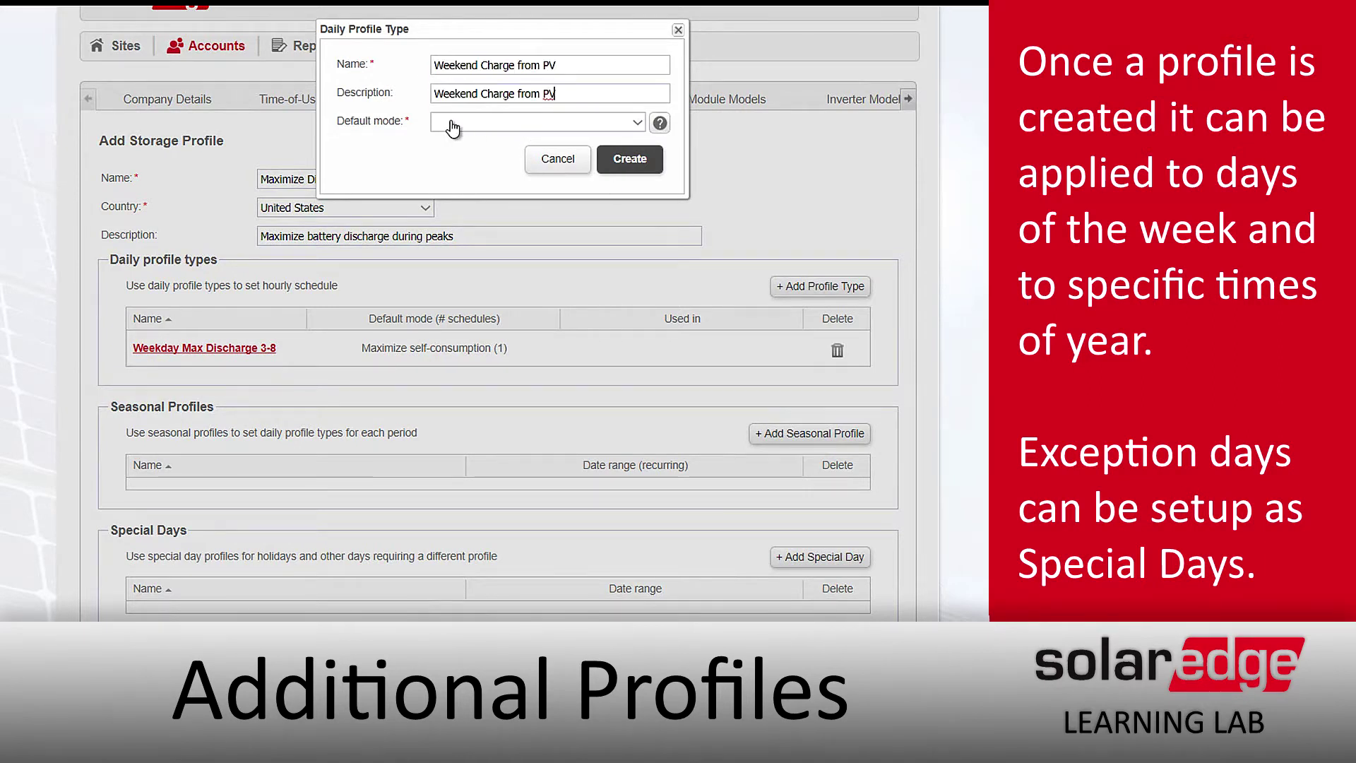
left_click(455, 125)
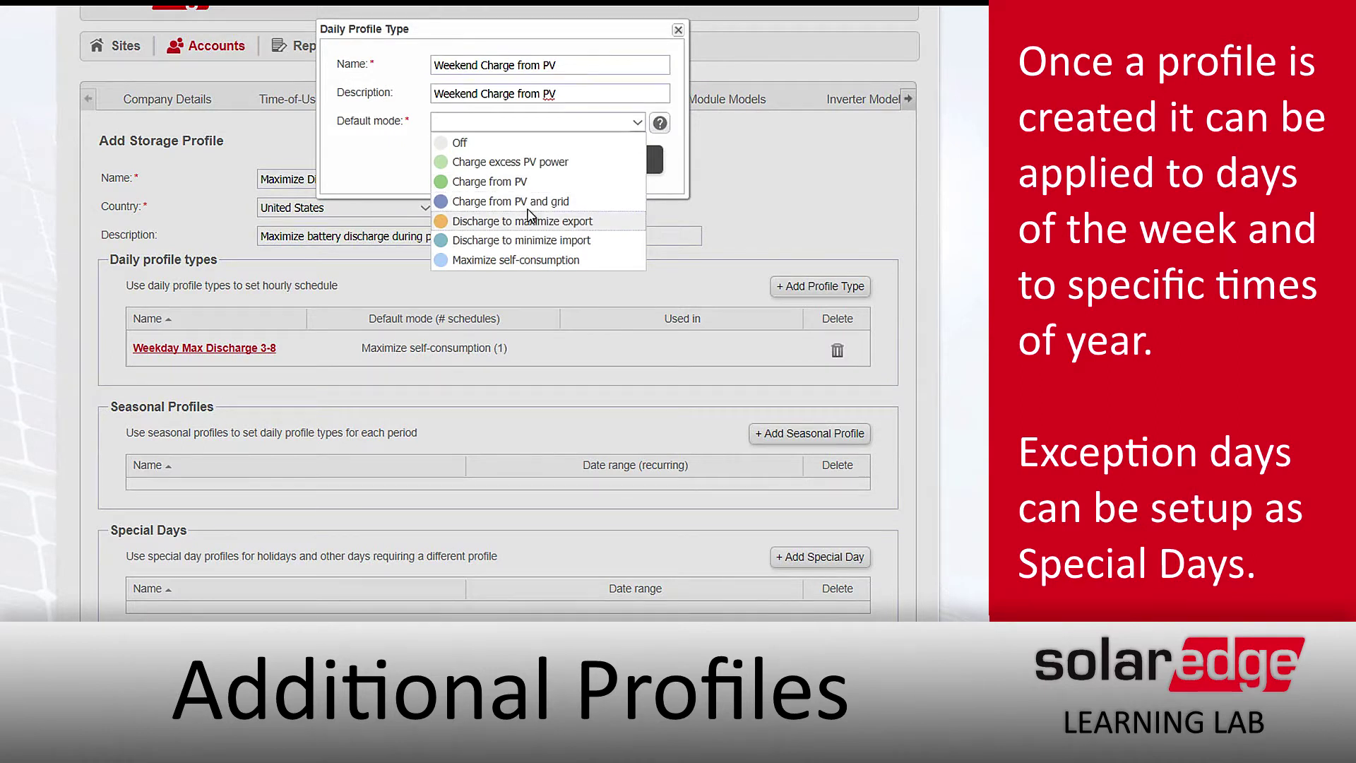
left_click(537, 162)
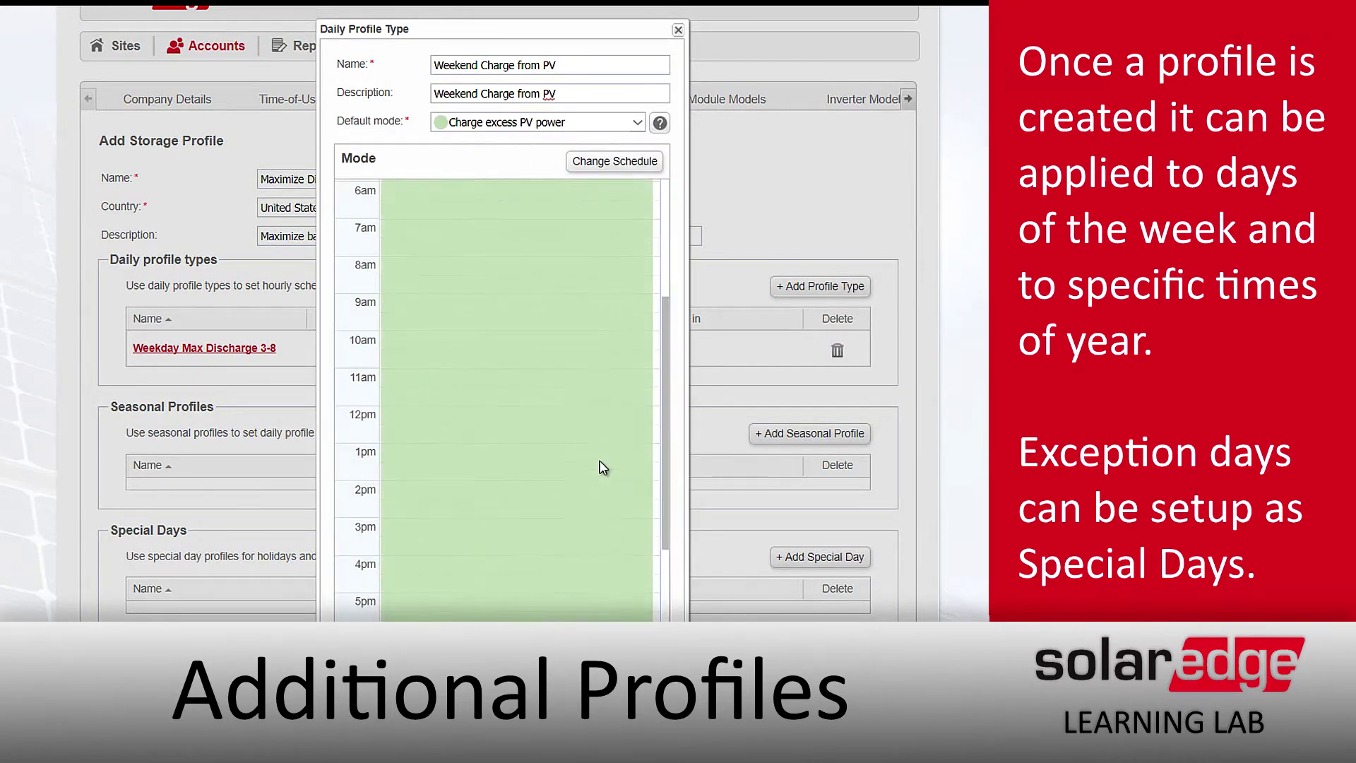
key("Return")
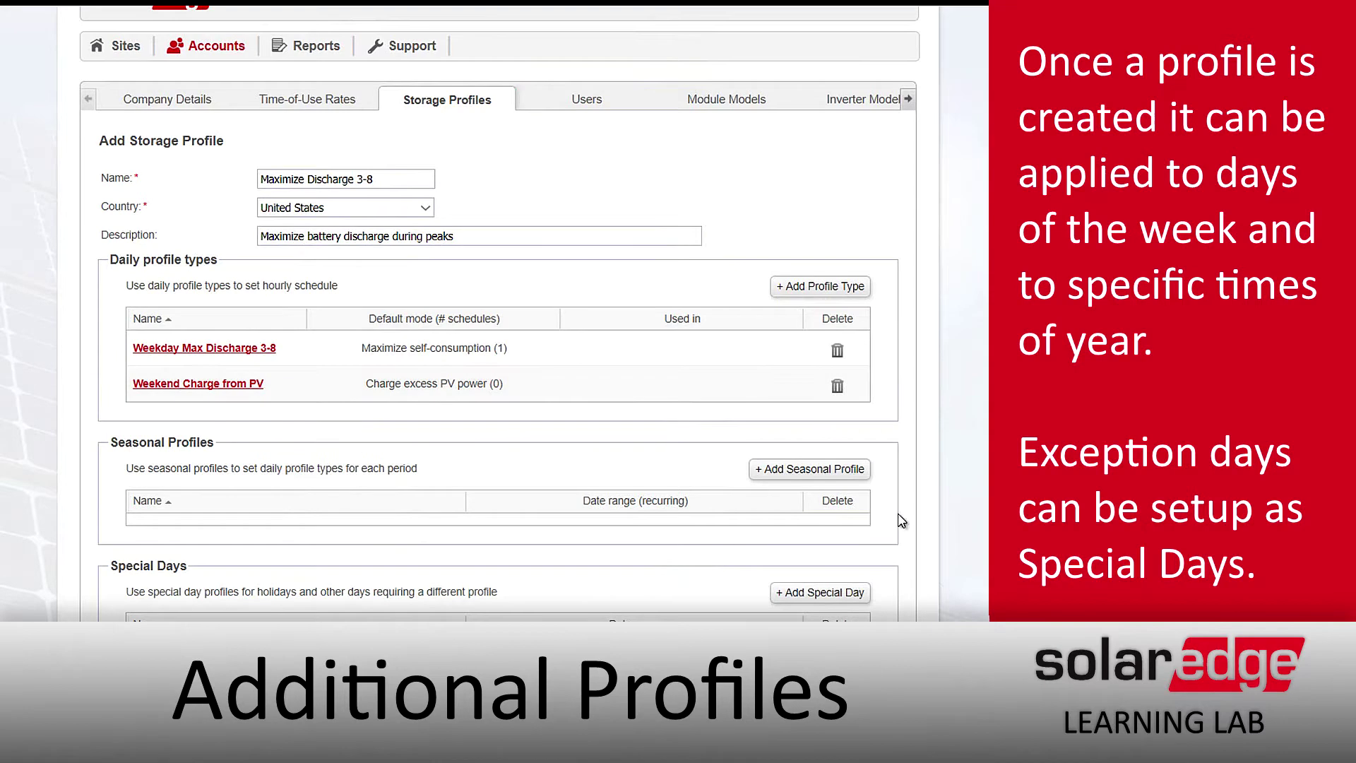
Add a seasonal profile assigning Weekday Max Discharge 3-8 to Monday through Friday
left_click(795, 469)
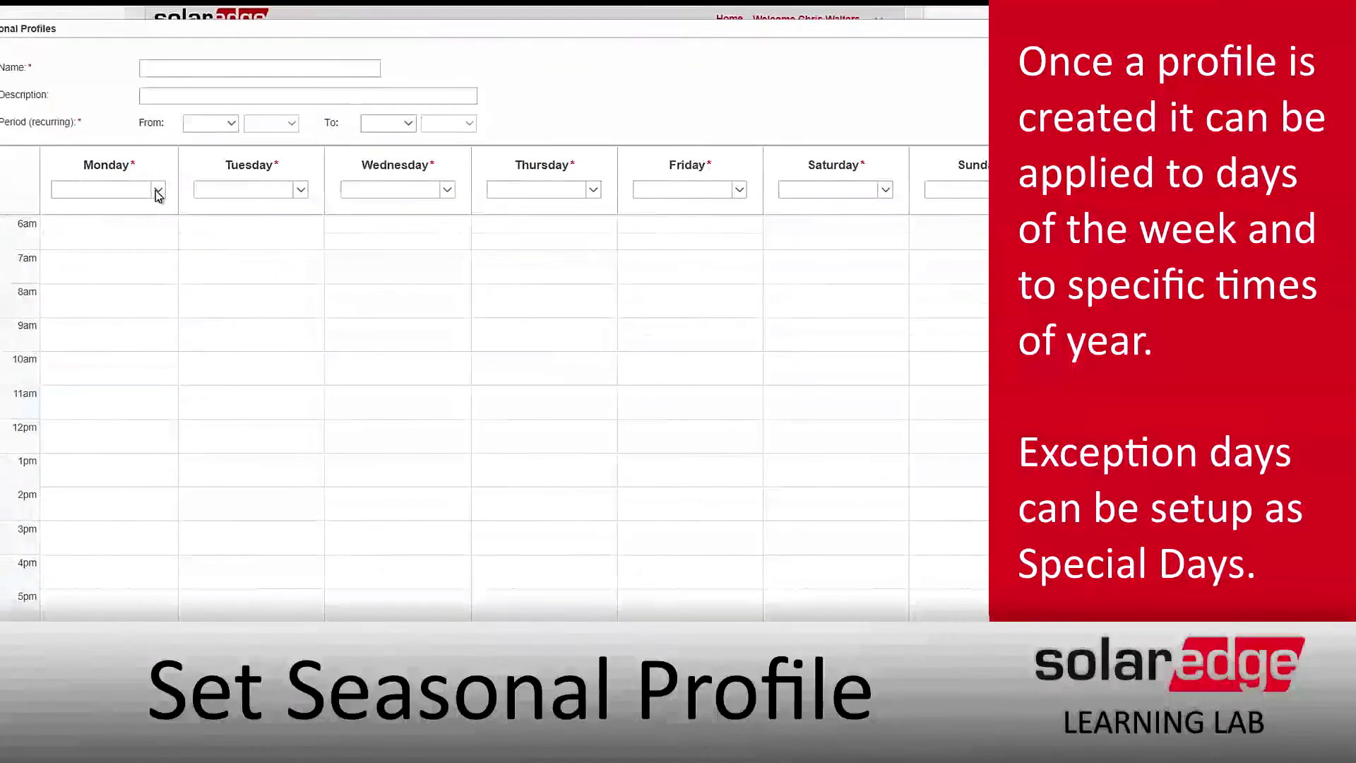
left_click(158, 194)
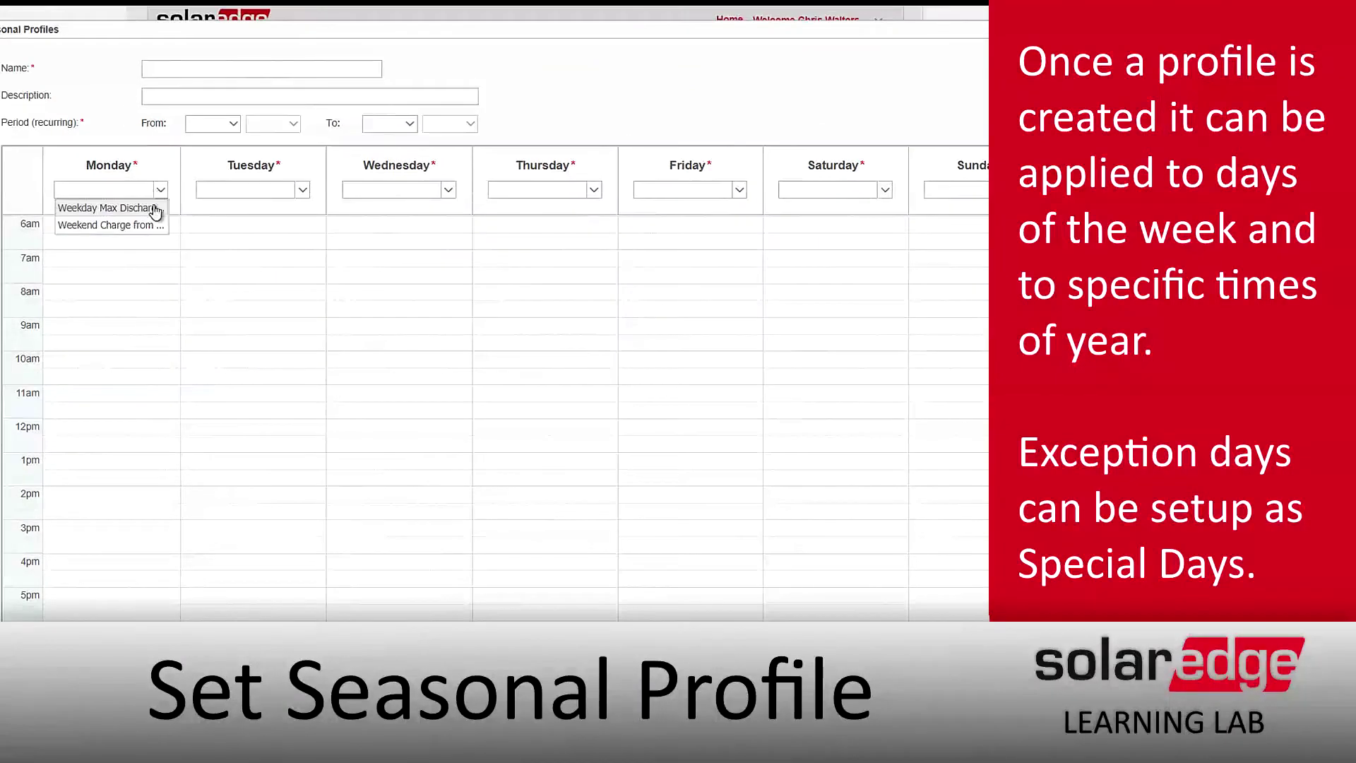
left_click(145, 210)
left_click(255, 196)
left_click(275, 210)
left_click(409, 193)
left_click(415, 205)
left_click(515, 193)
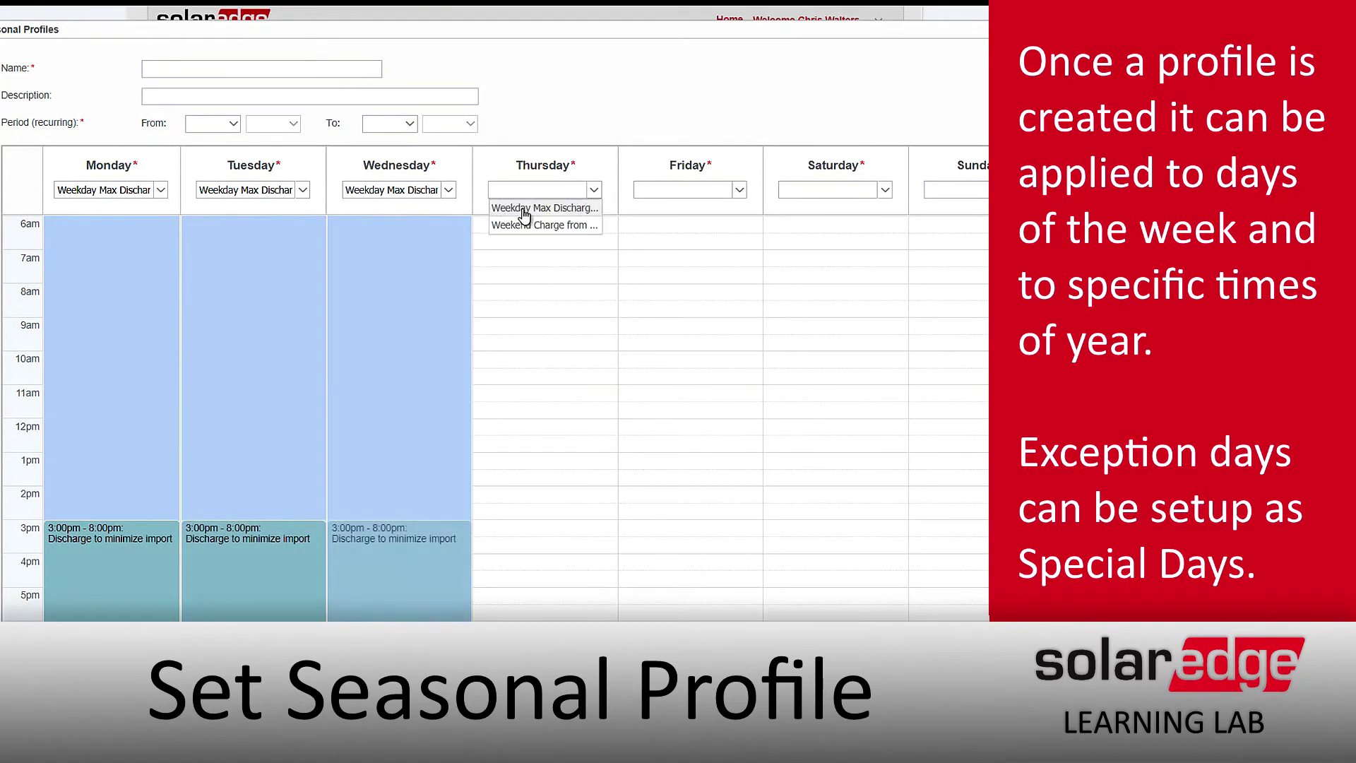
left_click(526, 209)
left_click(664, 191)
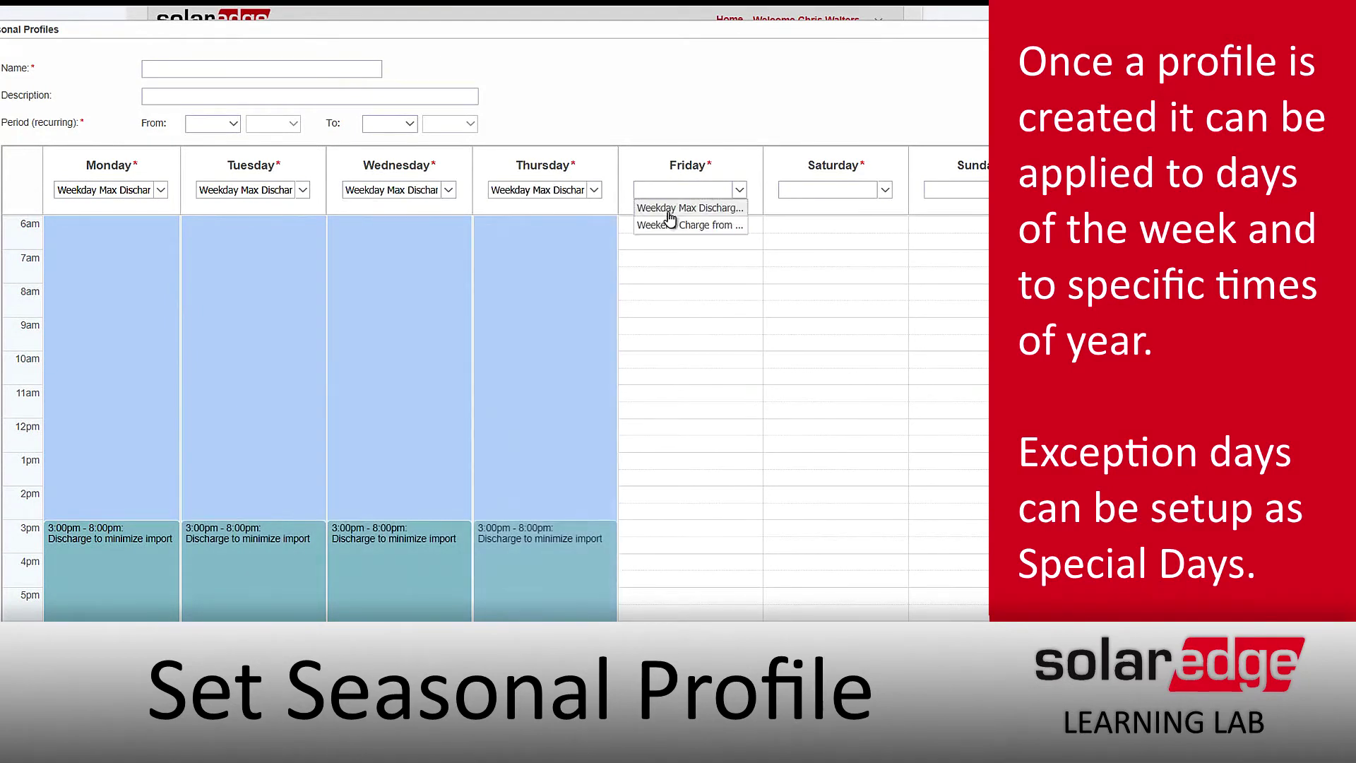
left_click(678, 209)
Assign Weekend Charge from PV to Saturday and Sunday
left_click(823, 197)
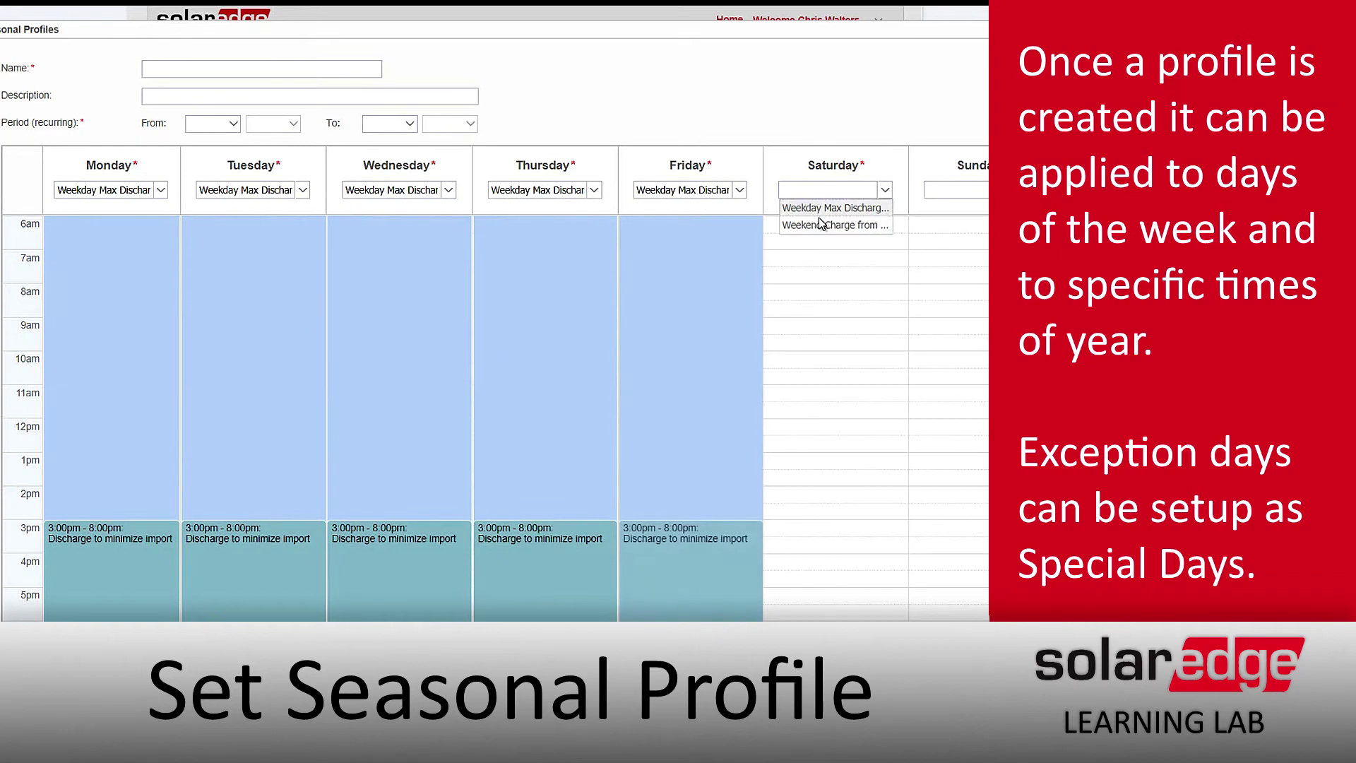
left_click(819, 209)
left_click(969, 197)
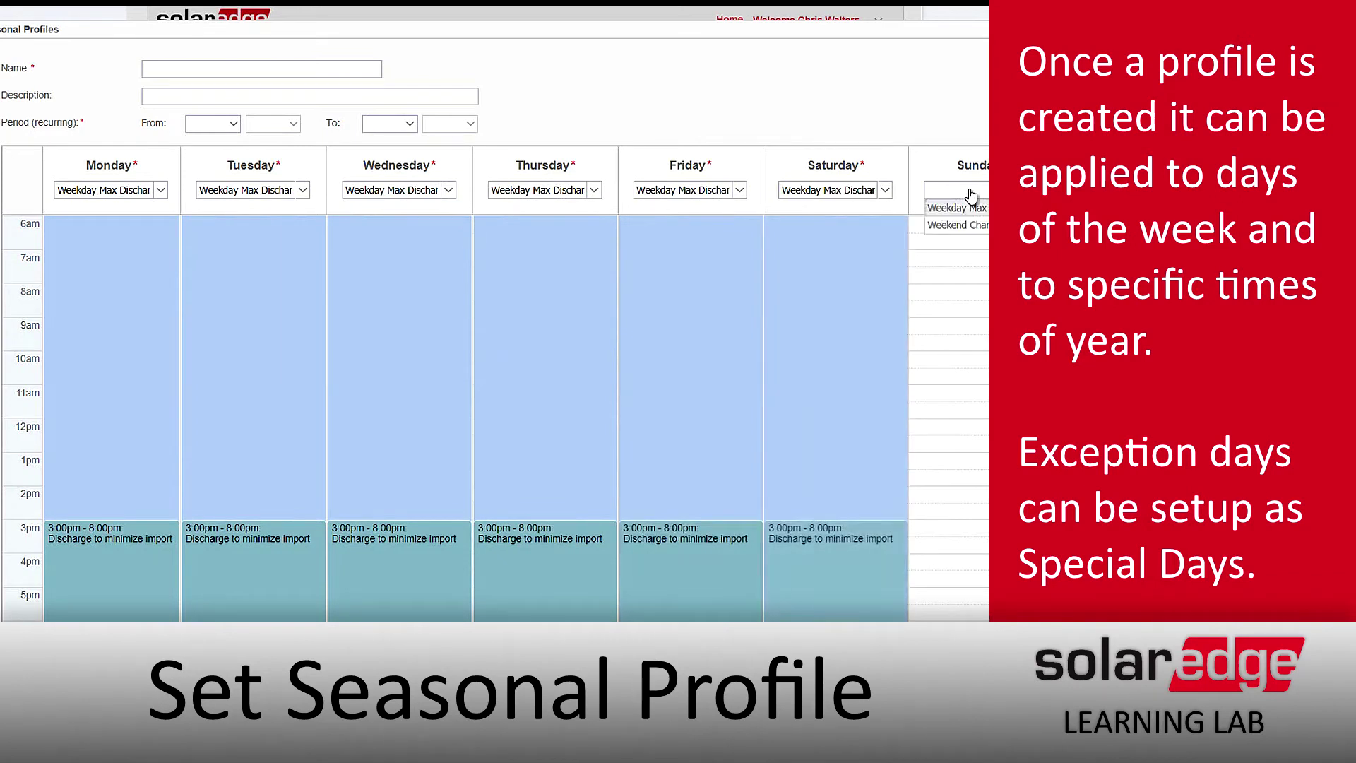
left_click(972, 228)
left_click(857, 191)
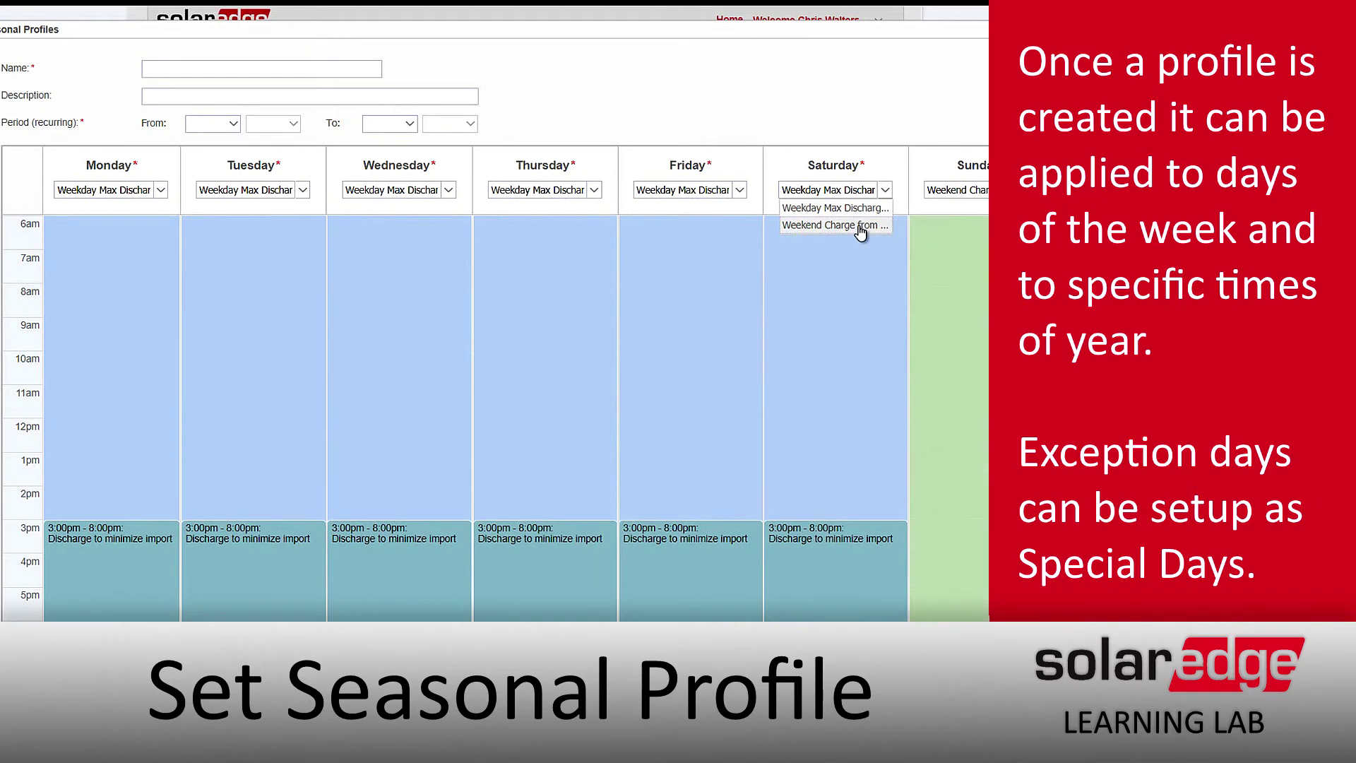
left_click(860, 226)
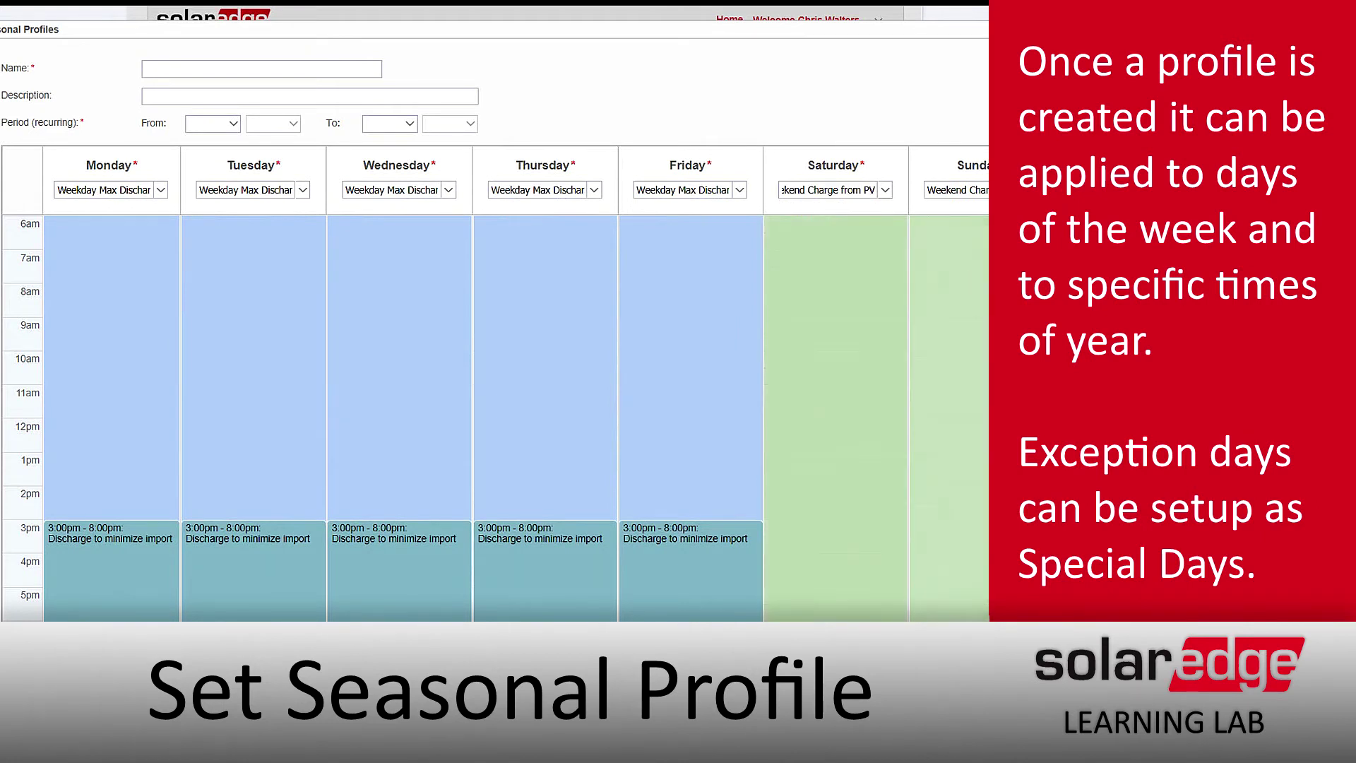
left_click(198, 72)
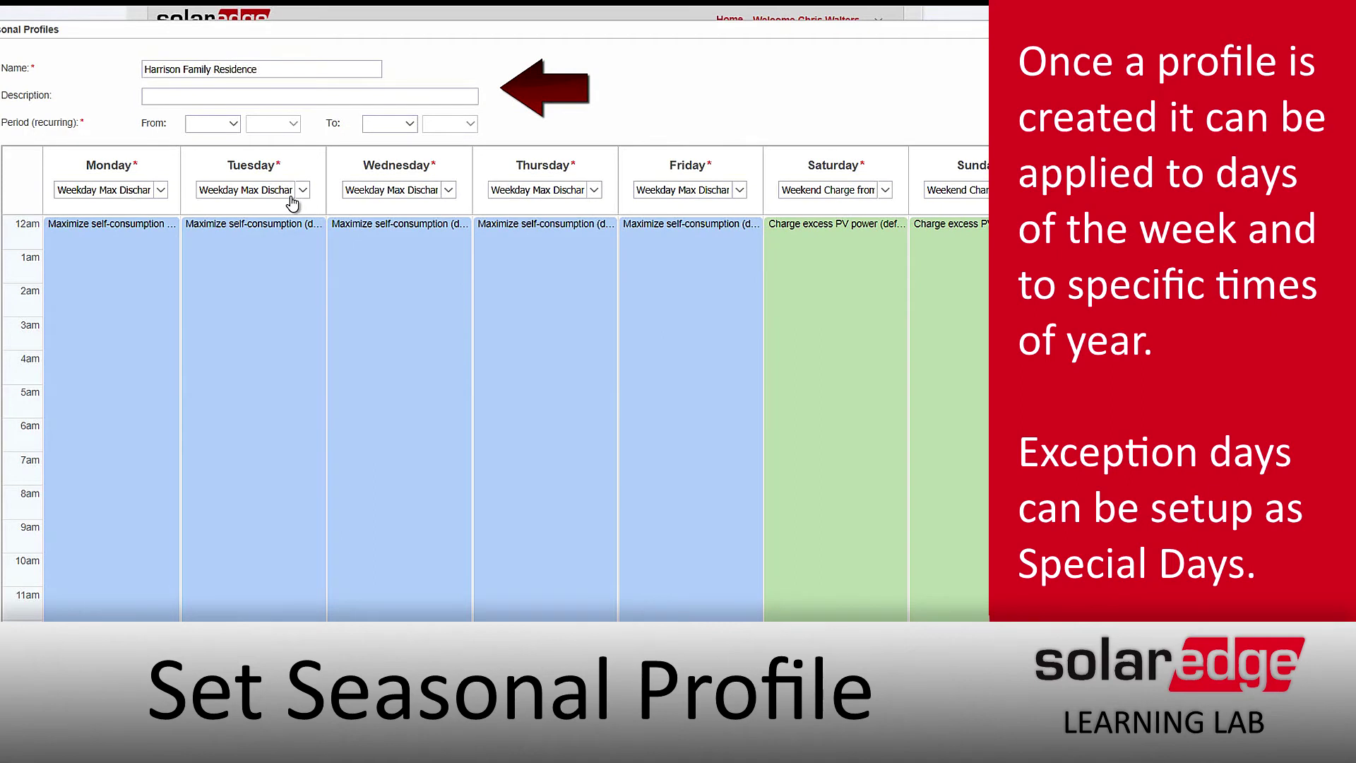
Finish the seasonal profile name and set its recurring period from Jan 1 to Dec 31
type("file")
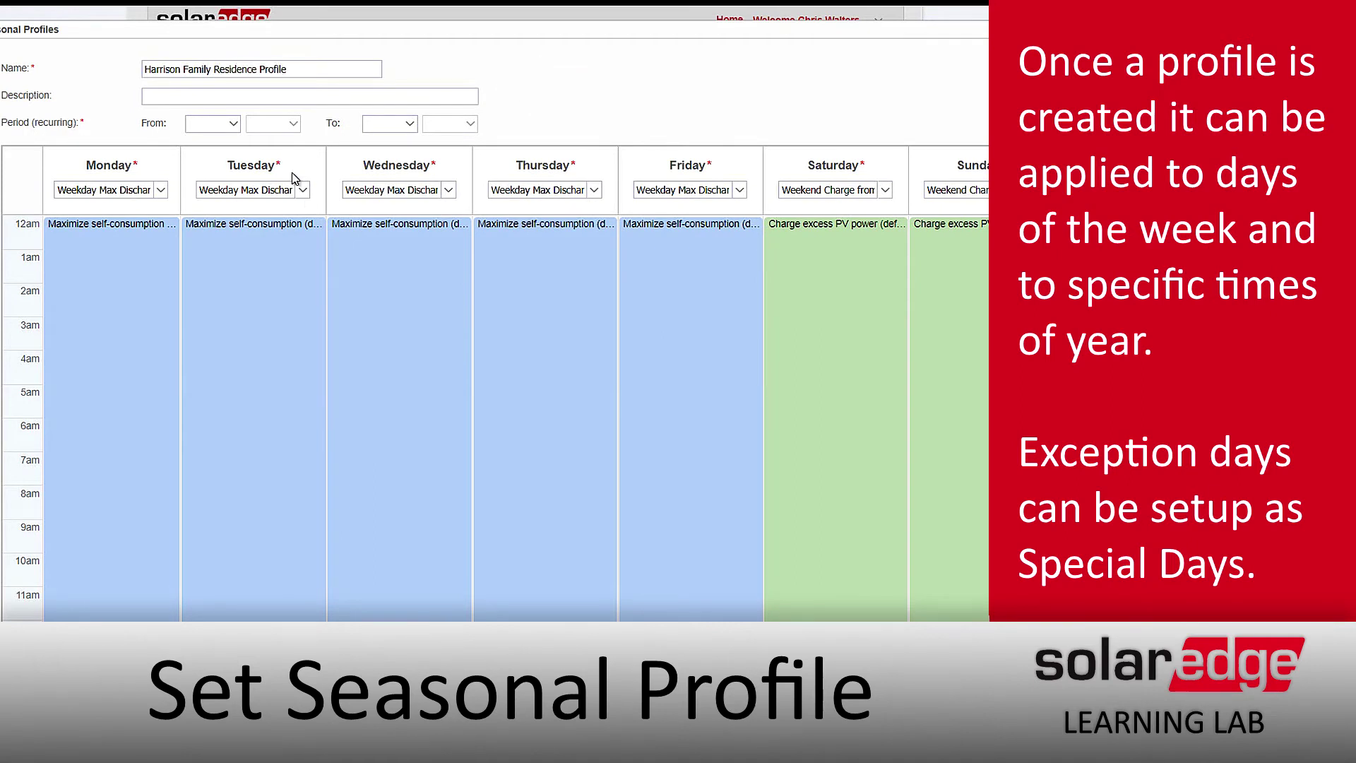
left_click(233, 125)
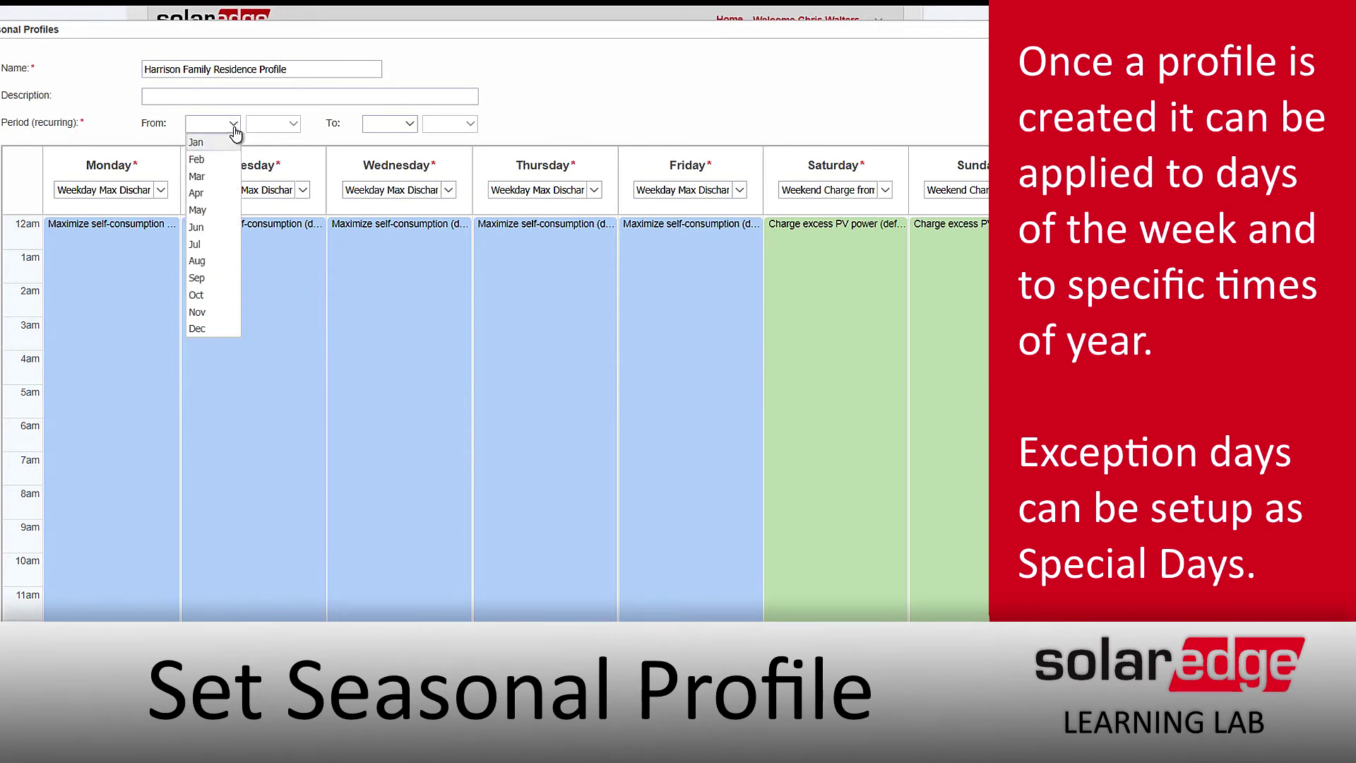
left_click(243, 141)
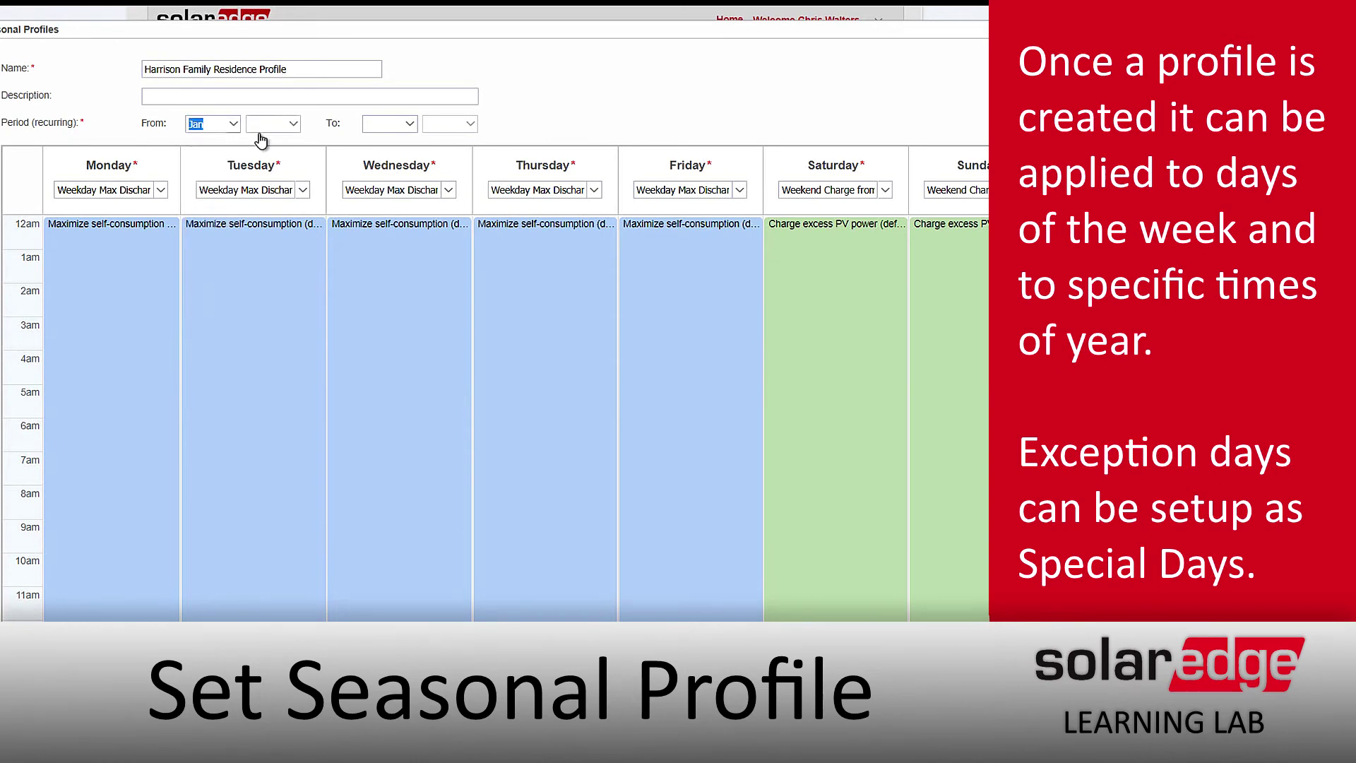
left_click(291, 125)
left_click(280, 141)
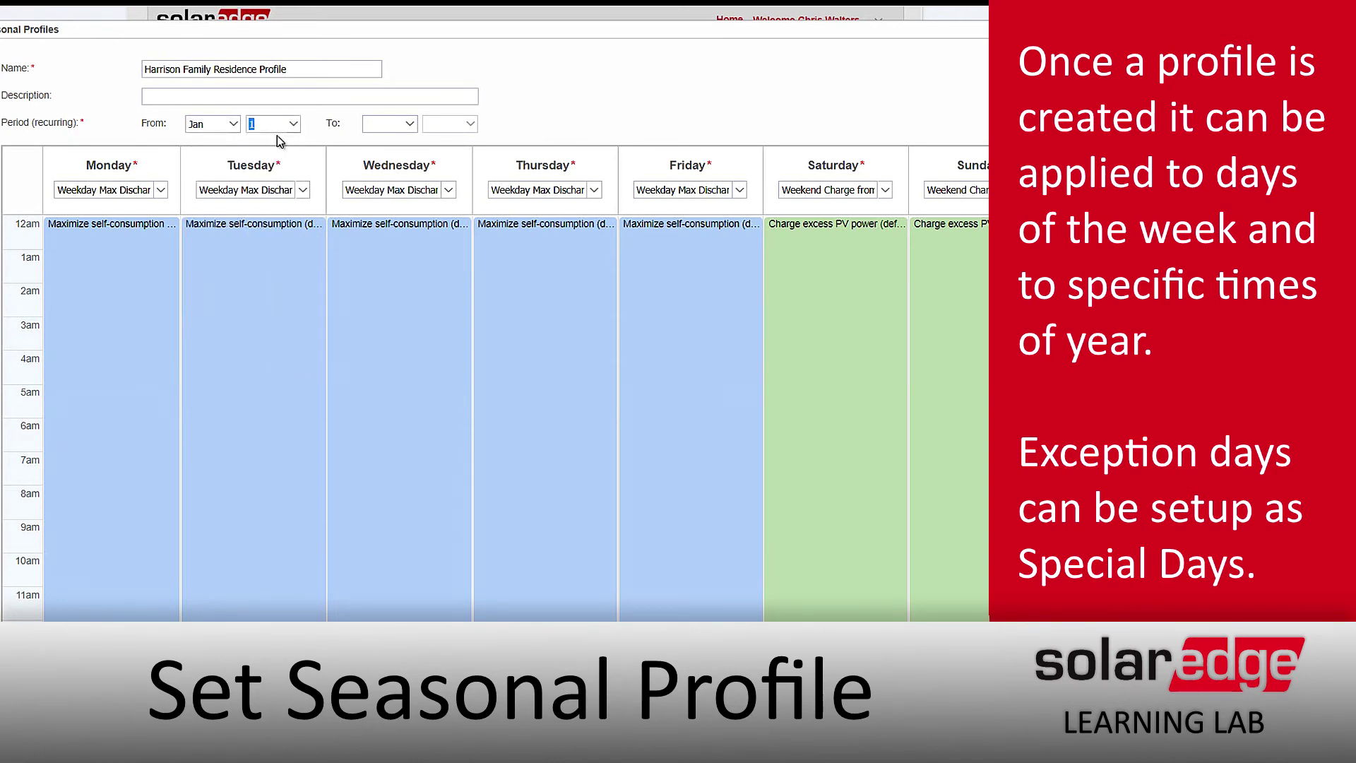
left_click(388, 128)
left_click(388, 331)
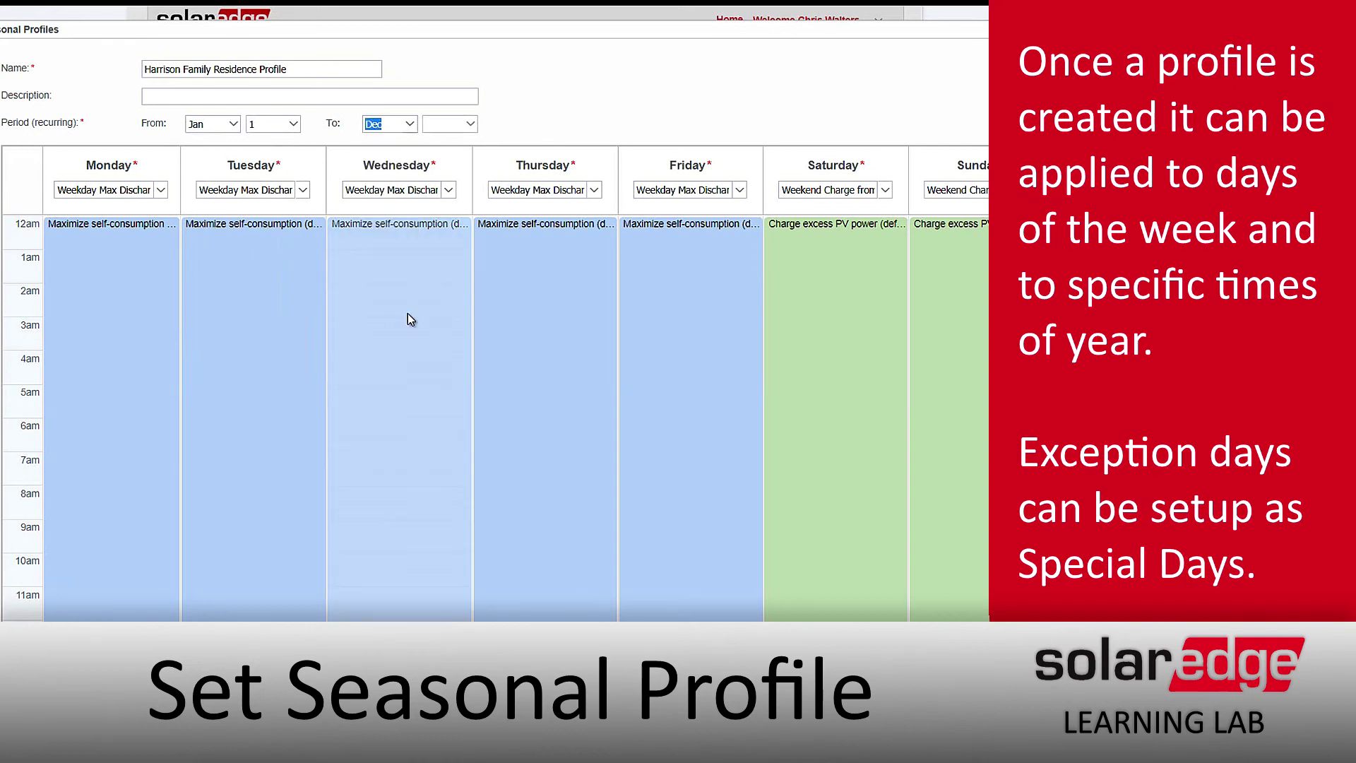
left_click(471, 127)
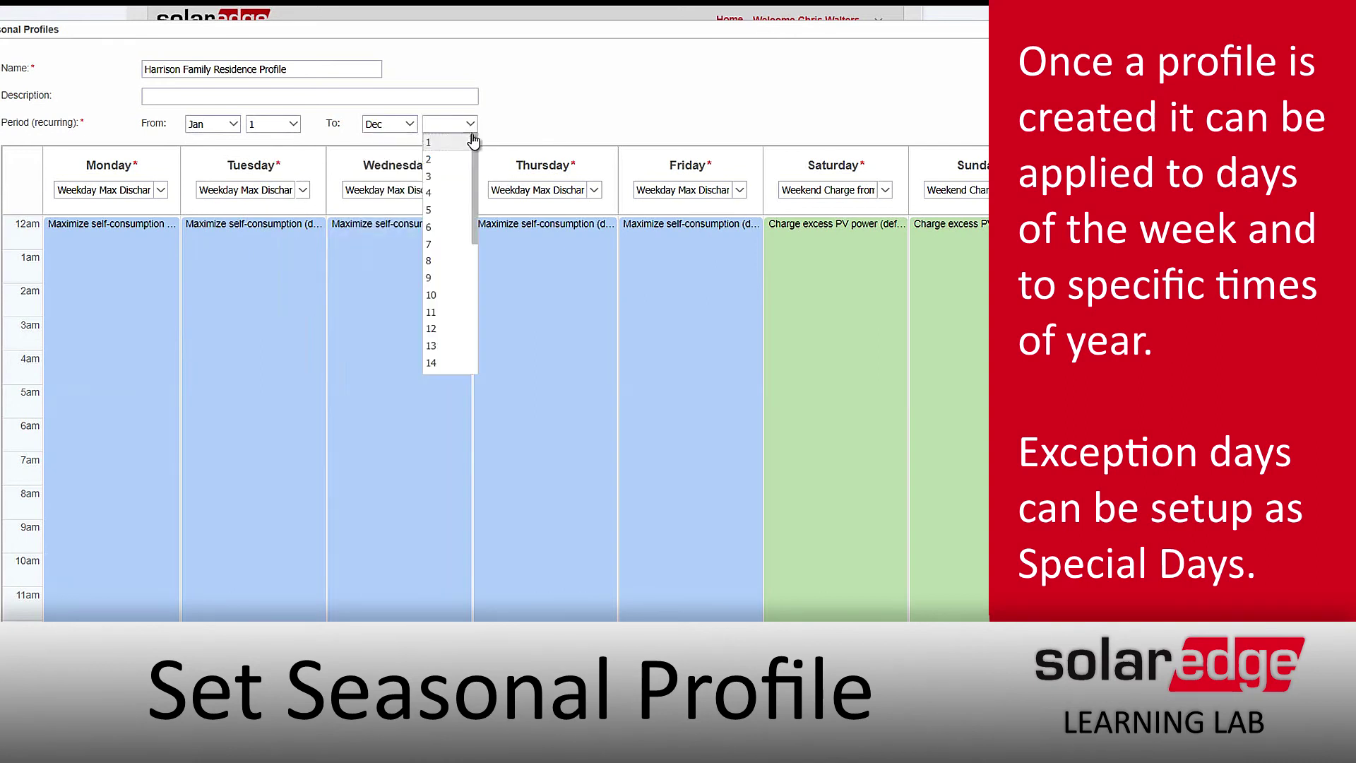
scroll(436, 315, "down", 3)
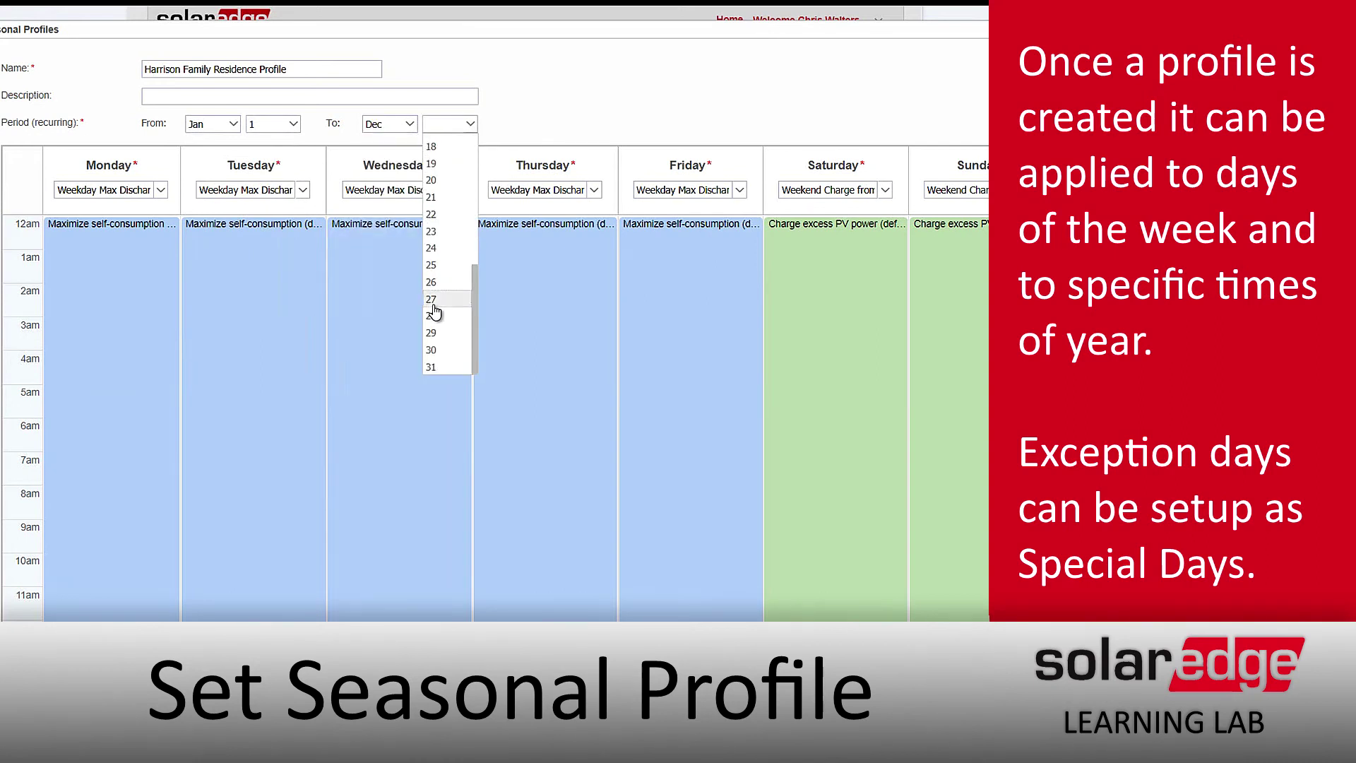
left_click(452, 366)
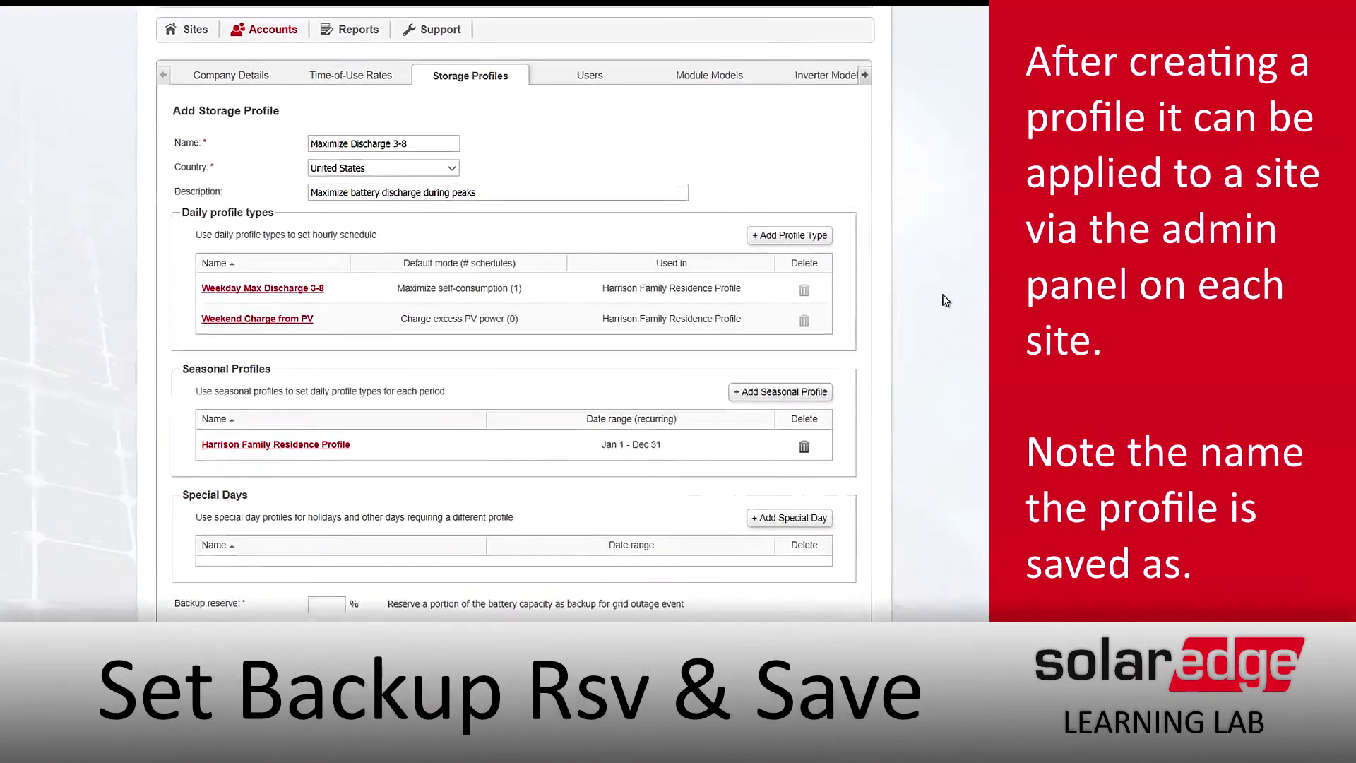
Set Backup reserve % to 20 in the storage profile form
scroll(933, 277, "down", 3)
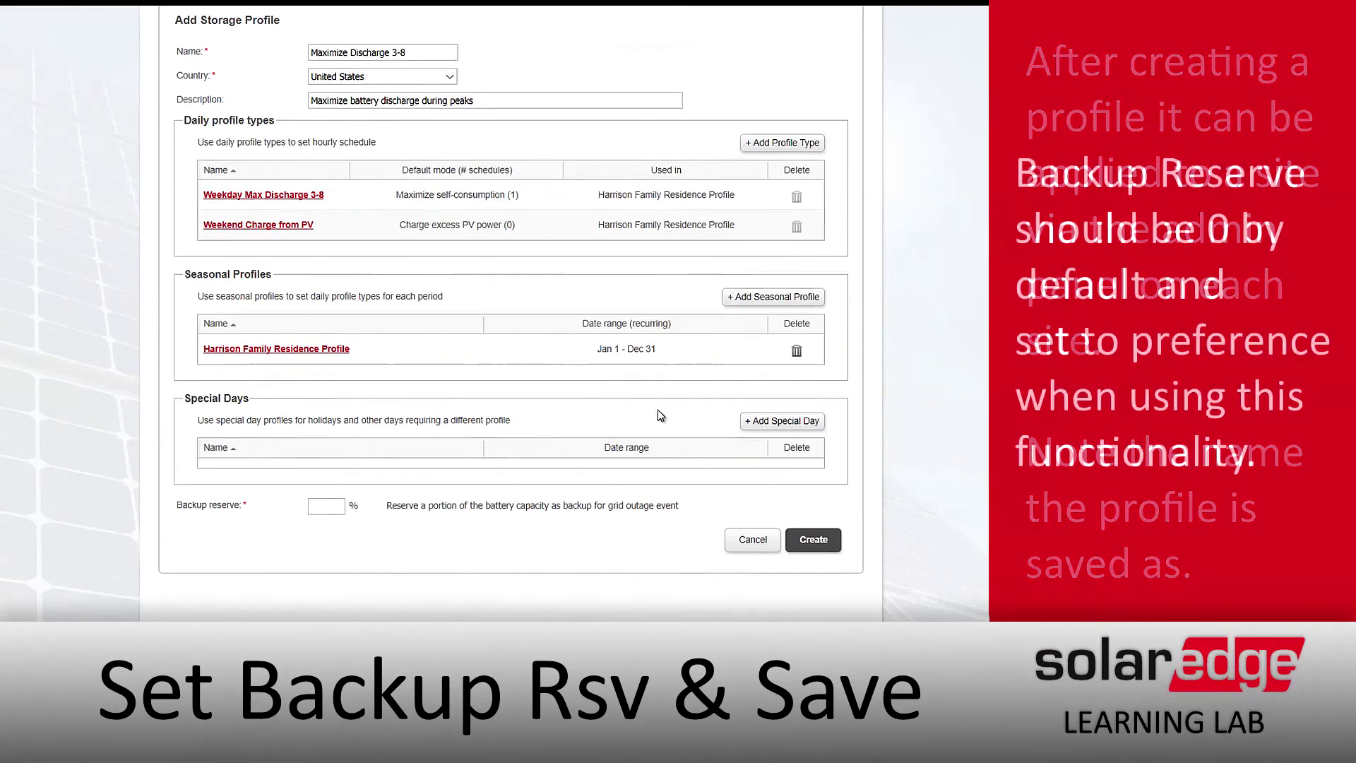
scroll(660, 415, "up", 1)
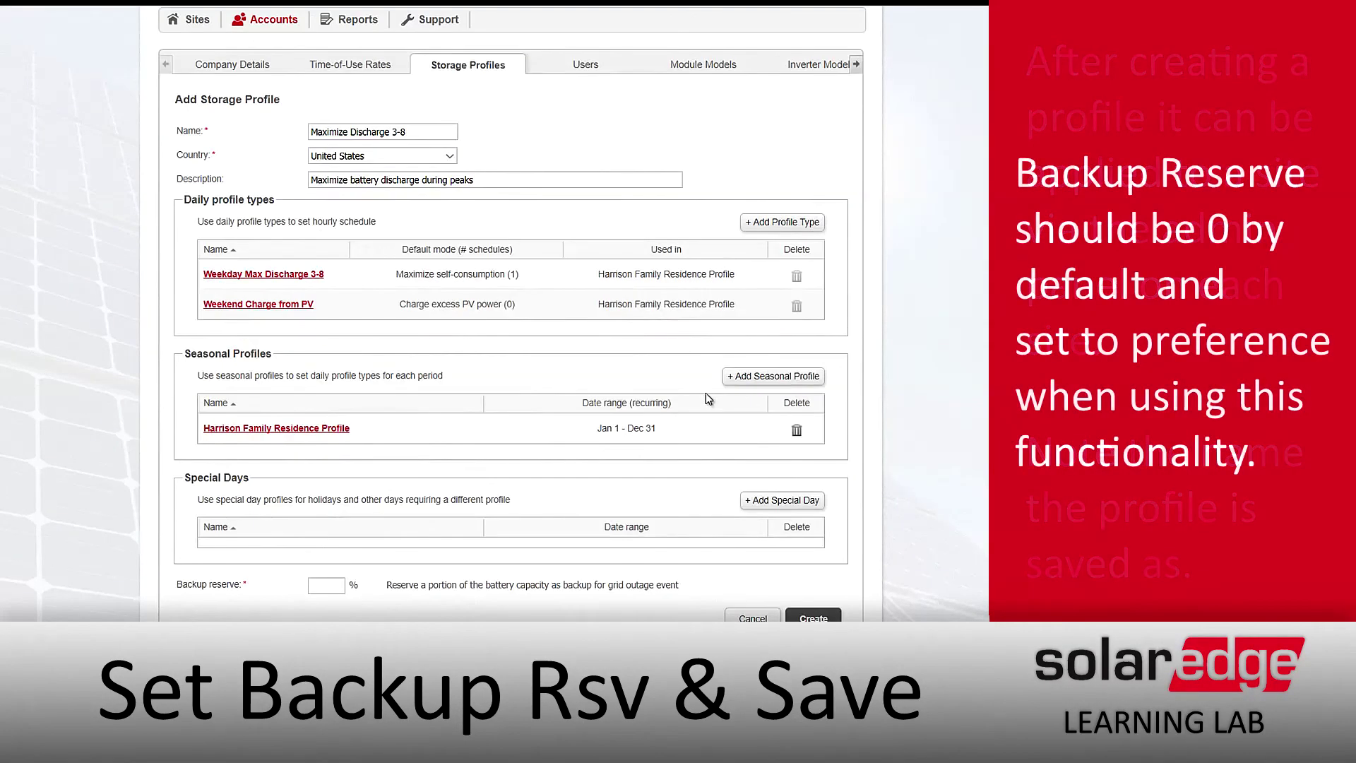
scroll(885, 384, "down", 1)
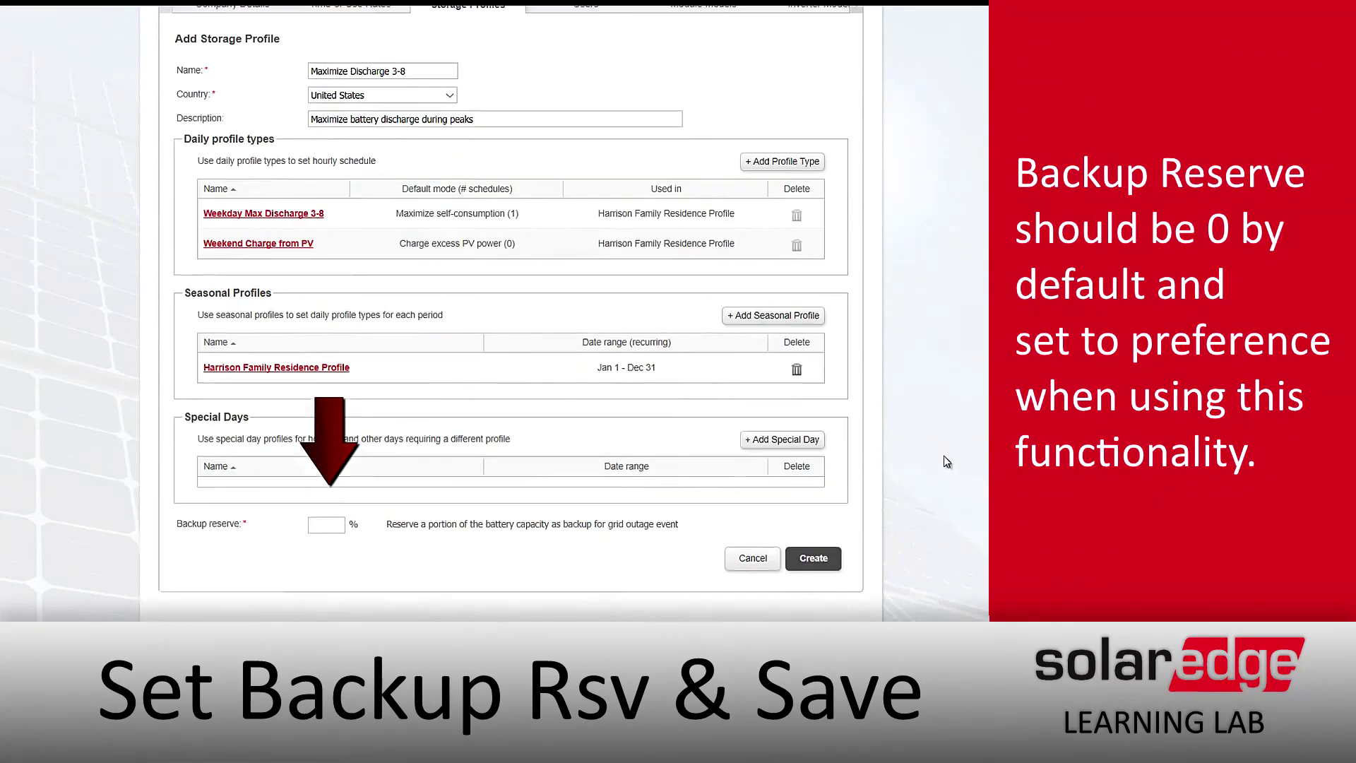
type("20")
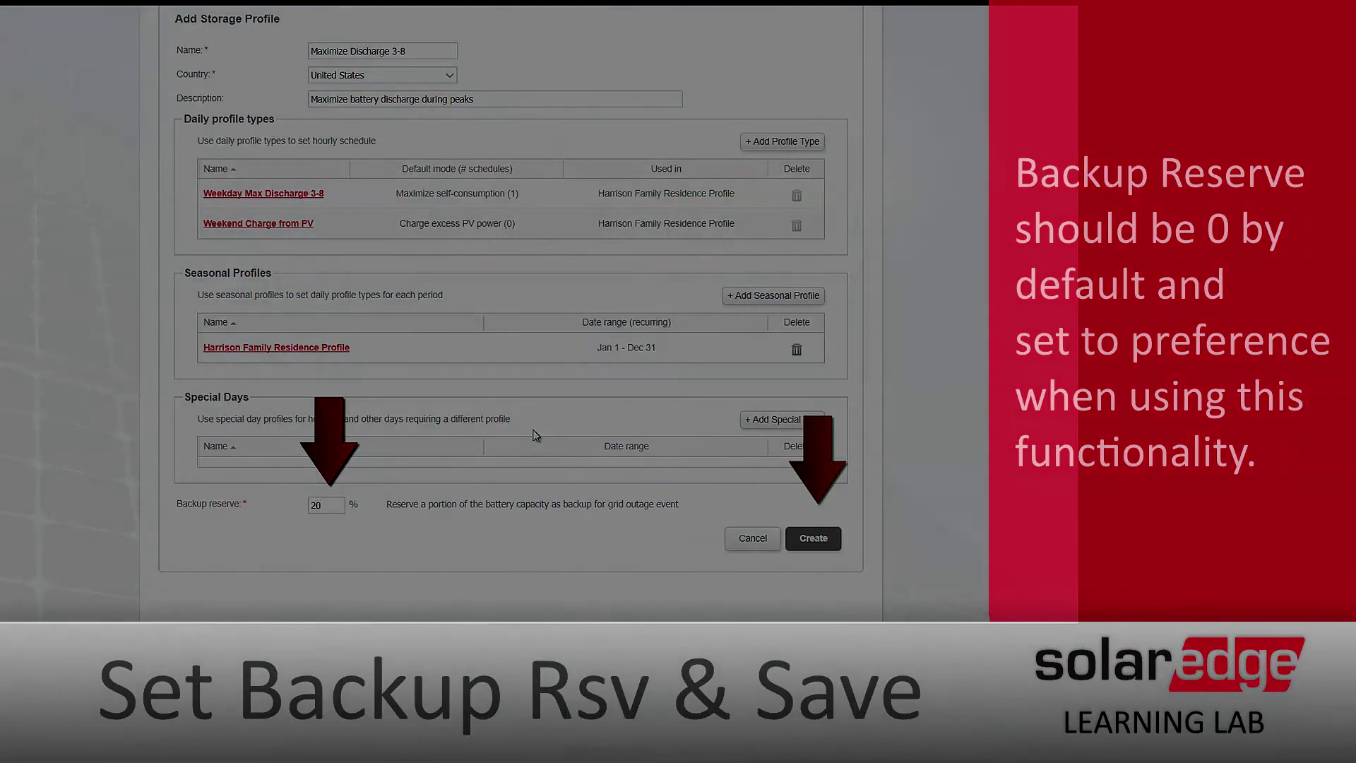